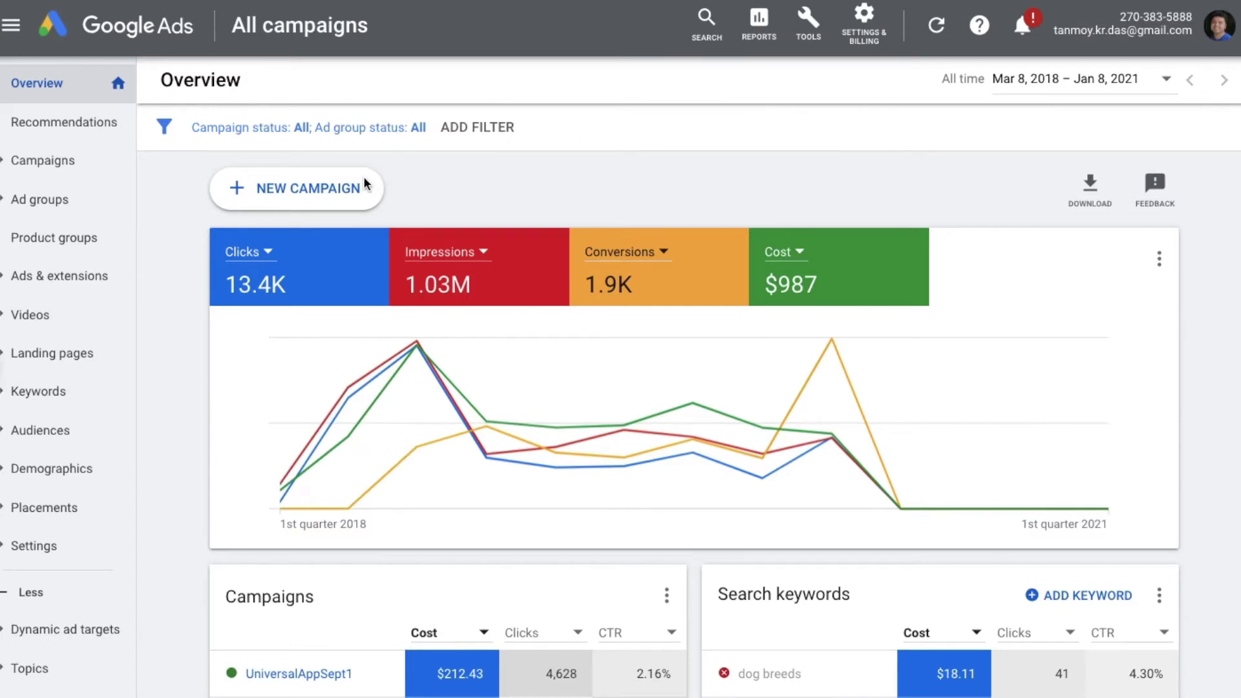
left_click(342, 186)
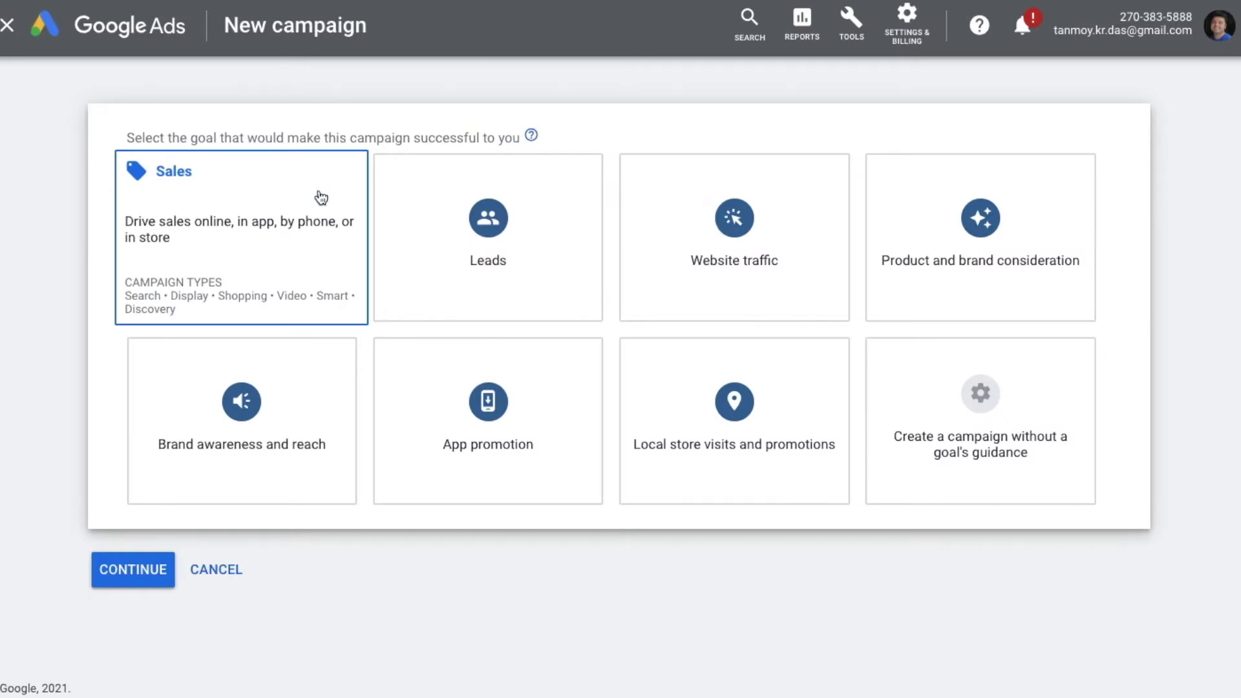
left_click(299, 236)
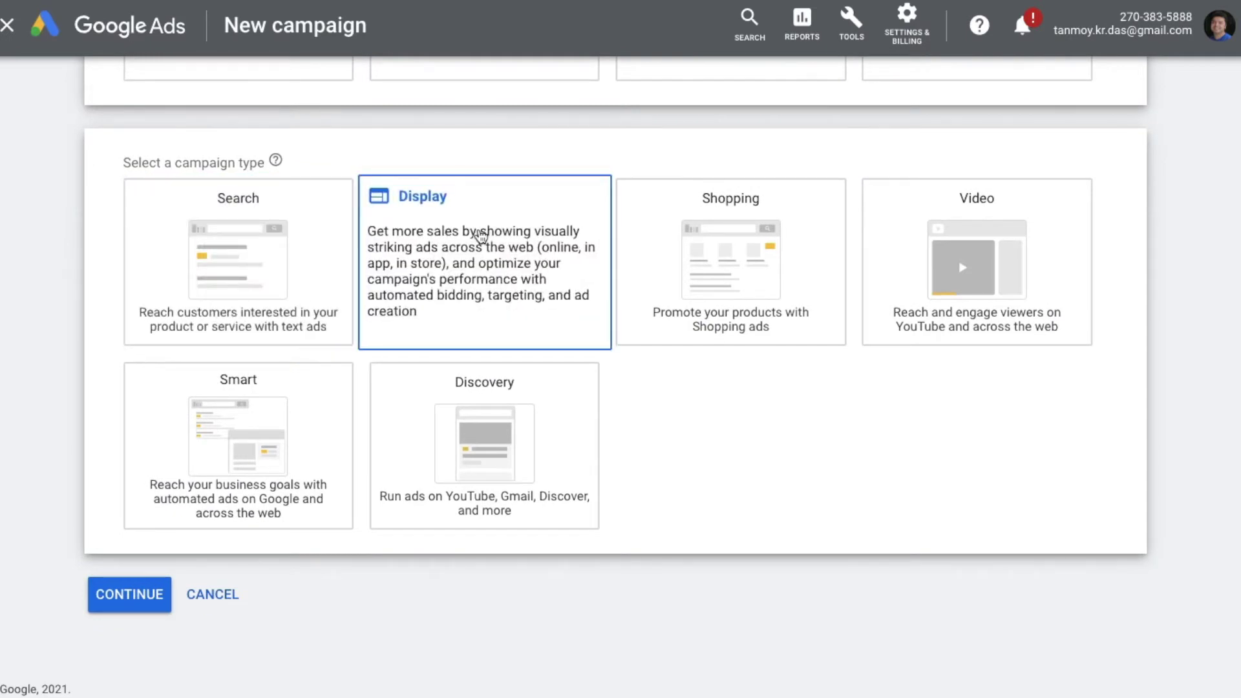
left_click(502, 265)
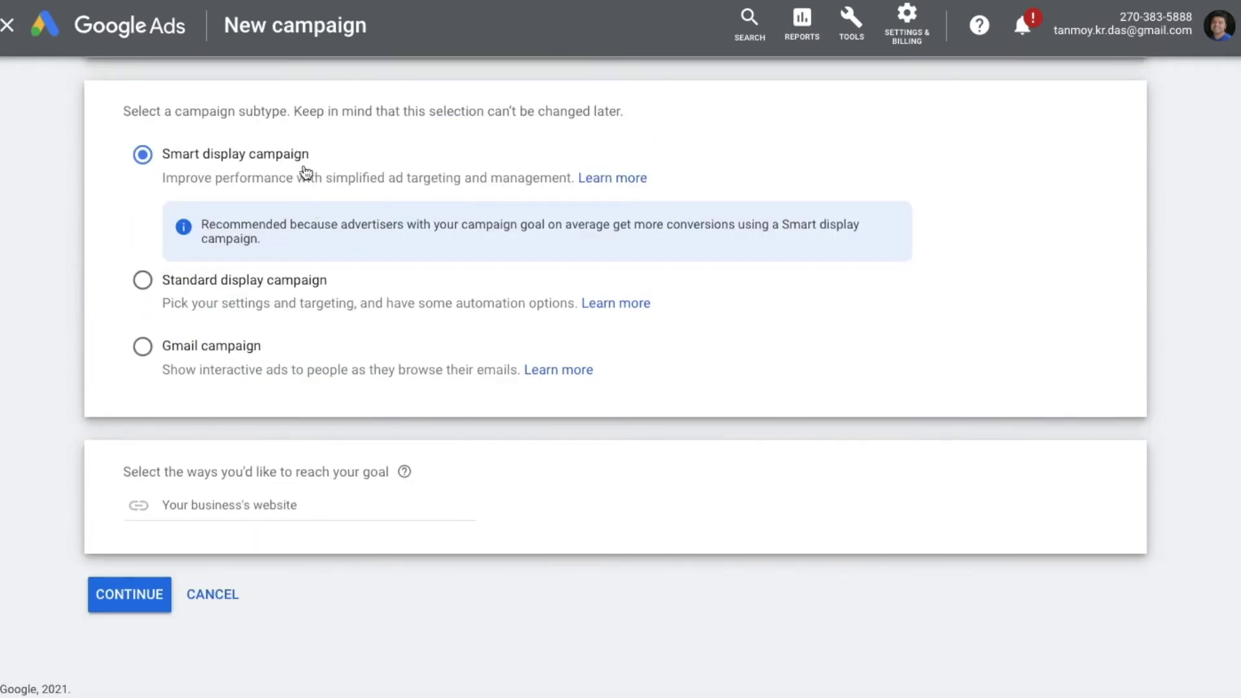
left_click(239, 504)
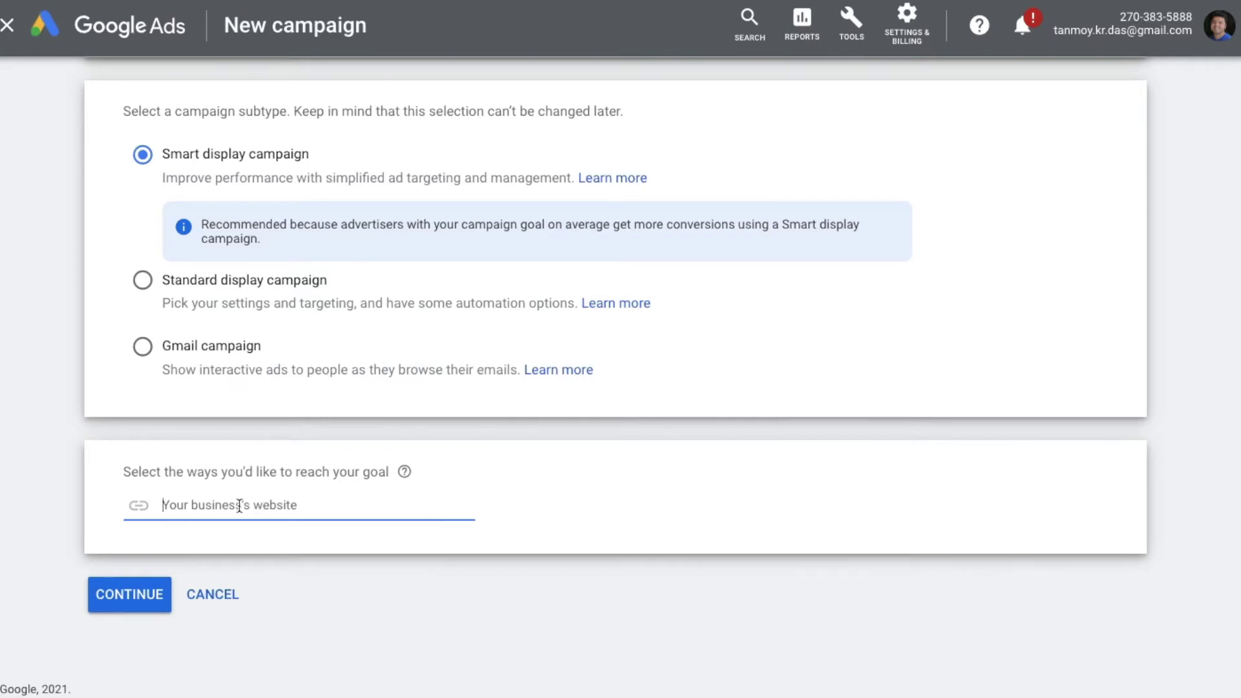
type("www.india")
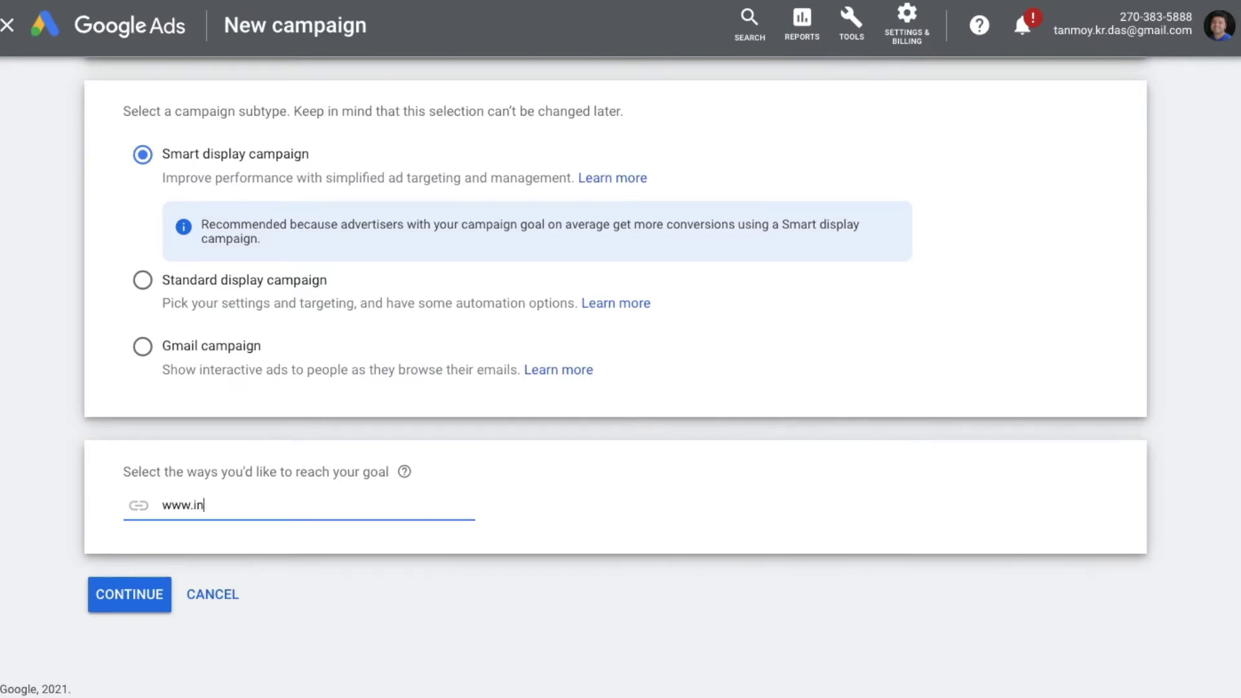
type("businesstoday.in")
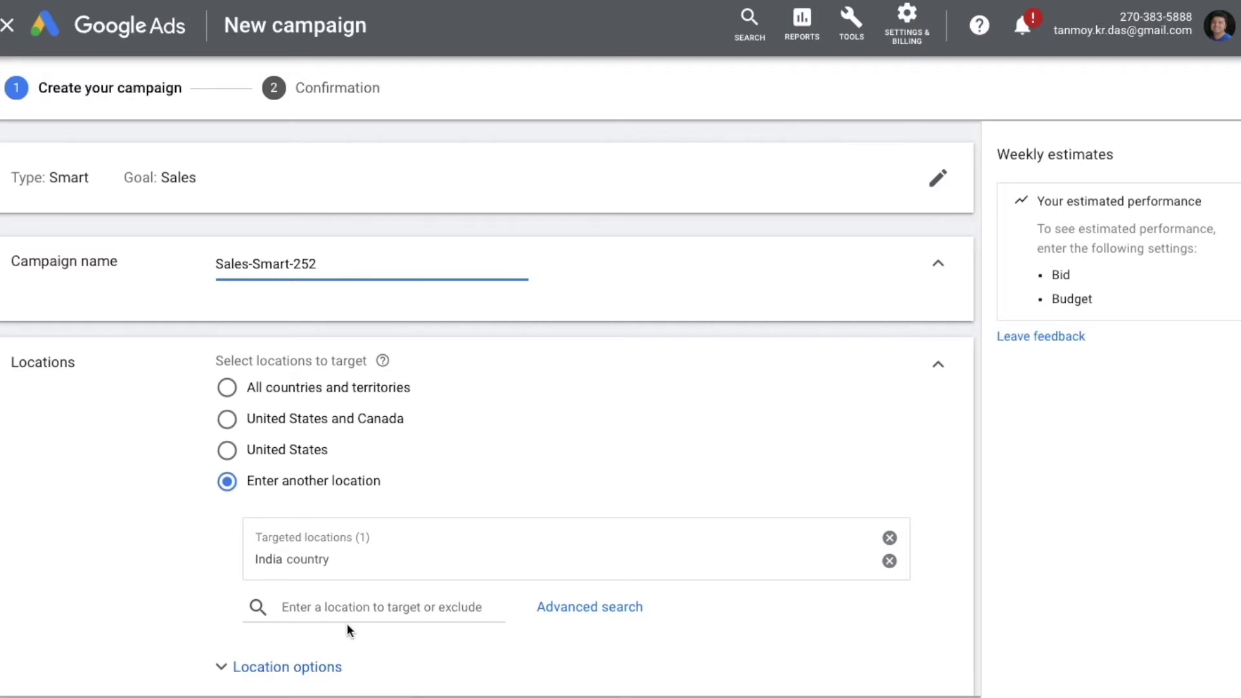
Rename the campaign to SmartJan10
key("BackSpace")
key("BackSpace")
key("BackSpace")
key("BackSpace")
key("BackSpace")
key("BackSpace")
key("BackSpace")
key("BackSpace")
key("BackSpace")
key("BackSpace")
key("BackSpace")
key("BackSpace")
key("BackSpace")
key("BackSpace")
type("martJan10")
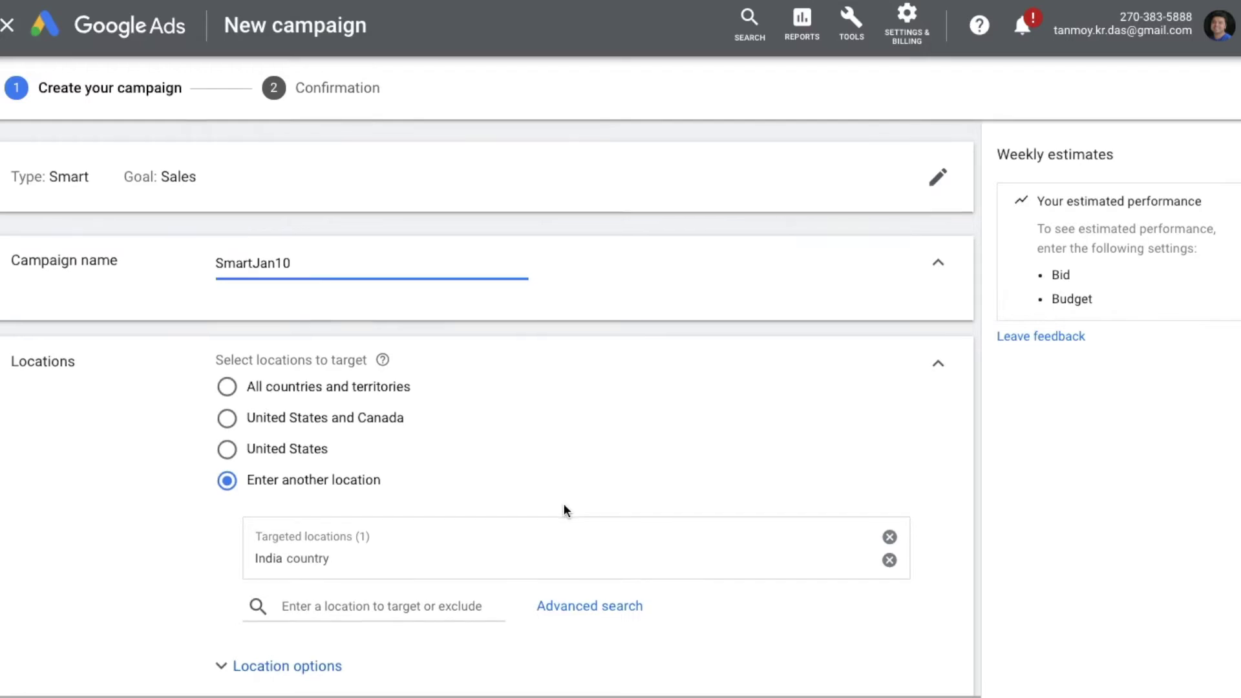
scroll(564, 503, "down", 3)
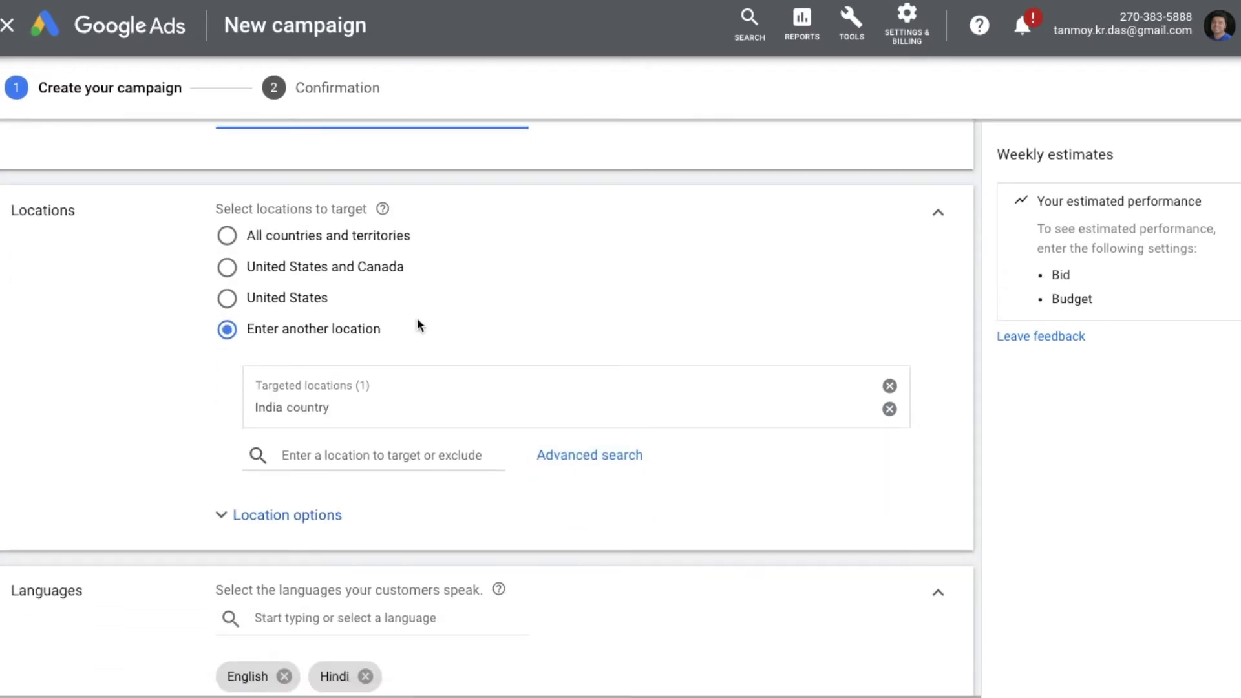
Choose the bid strategy directly, selecting Maximize conversions
scroll(443, 490, "down", 2)
scroll(478, 499, "down", 3)
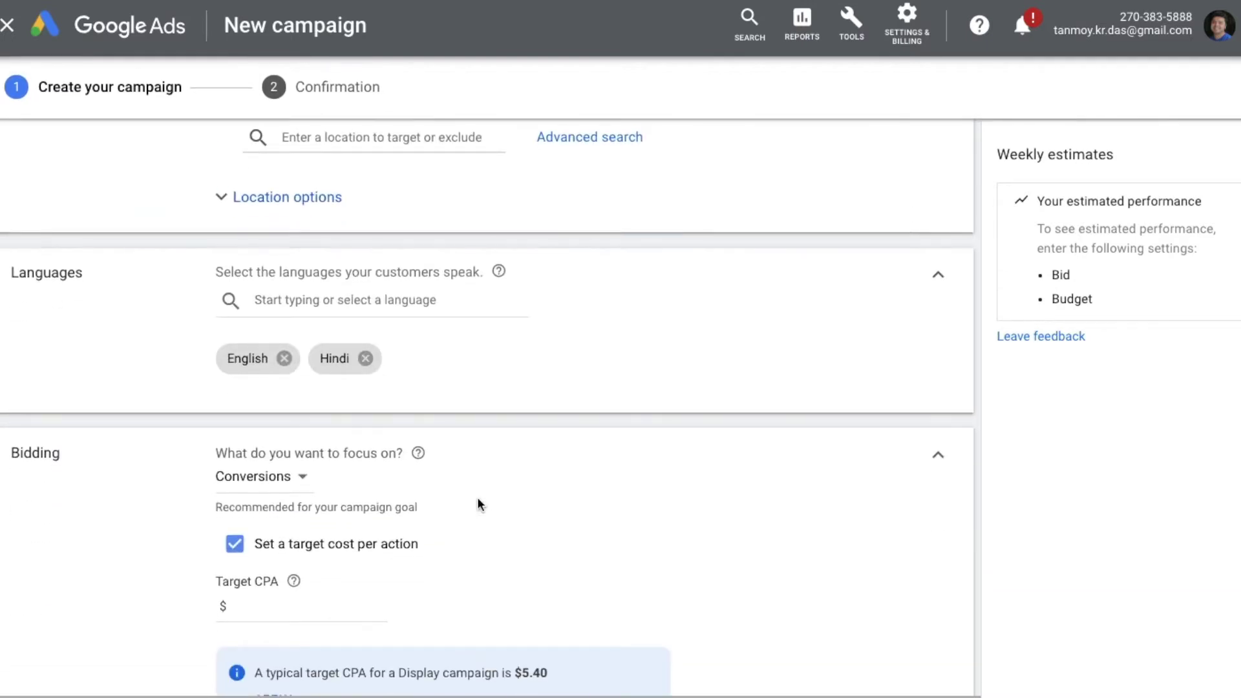
scroll(478, 498, "down", 4)
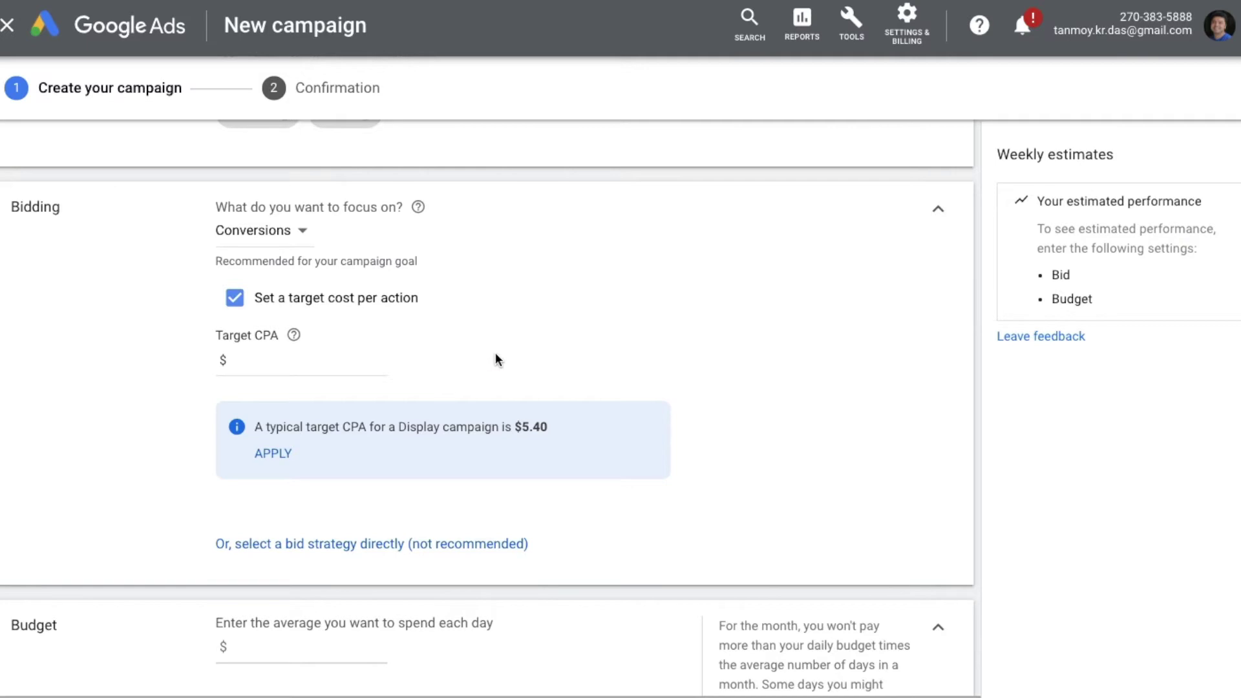
left_click(347, 548)
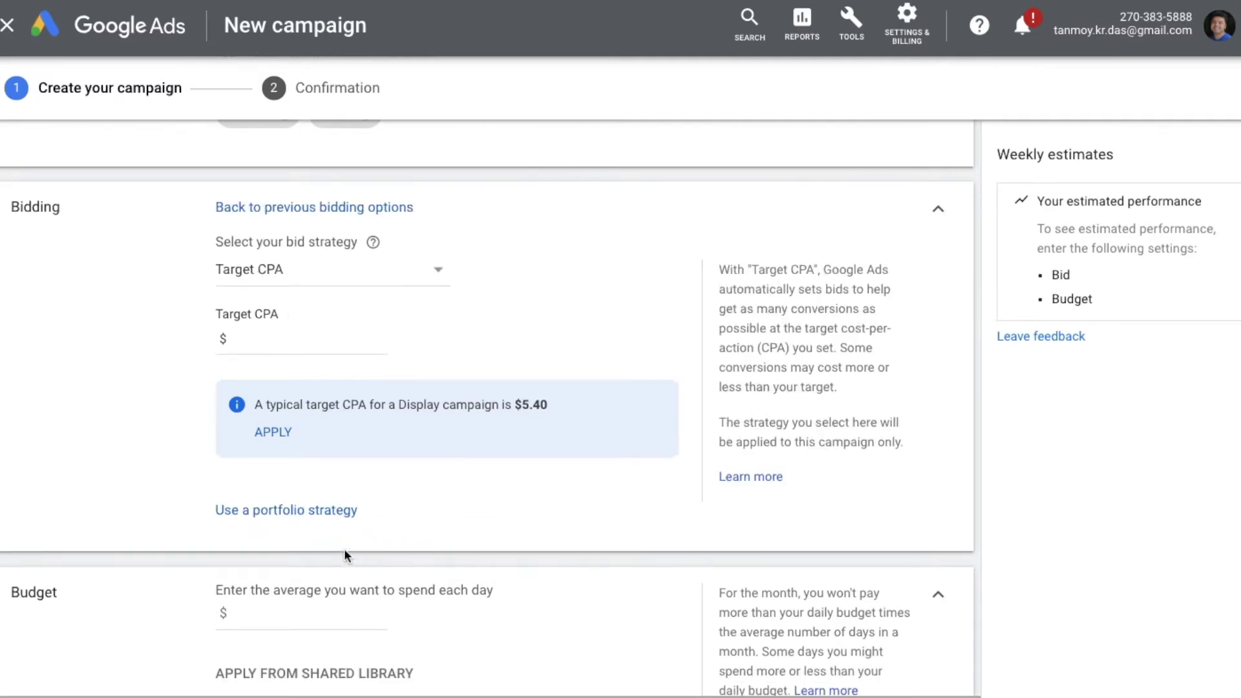
left_click(356, 287)
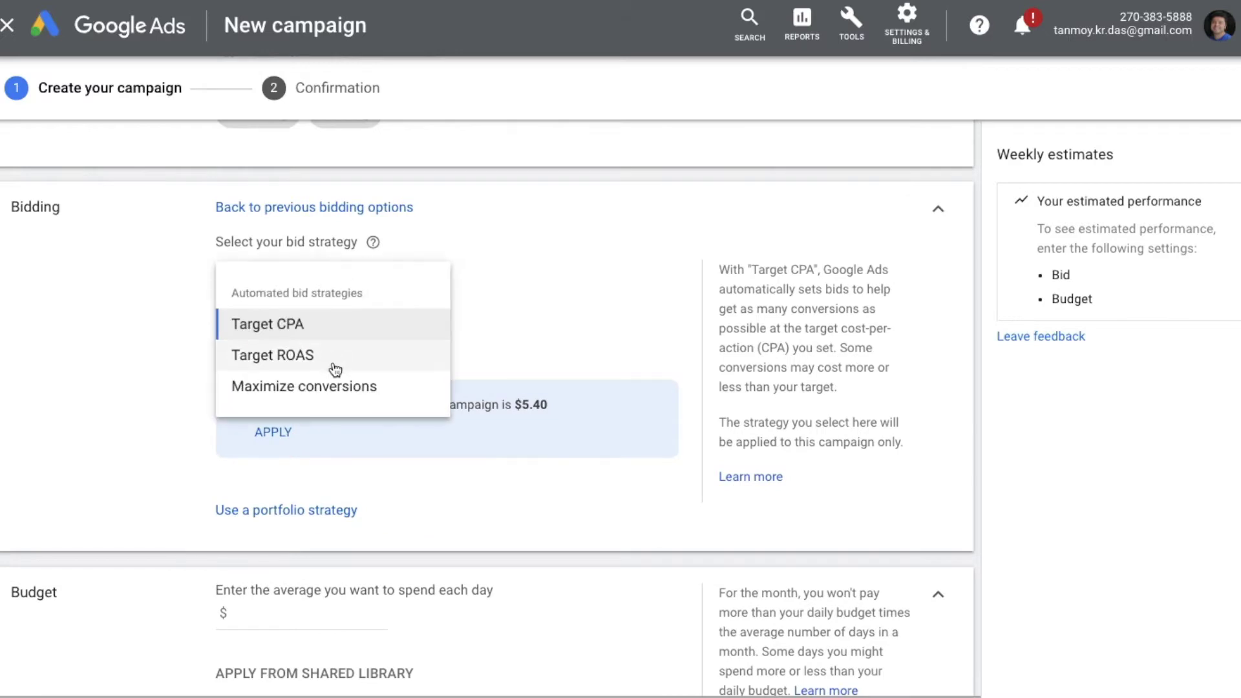
left_click(396, 393)
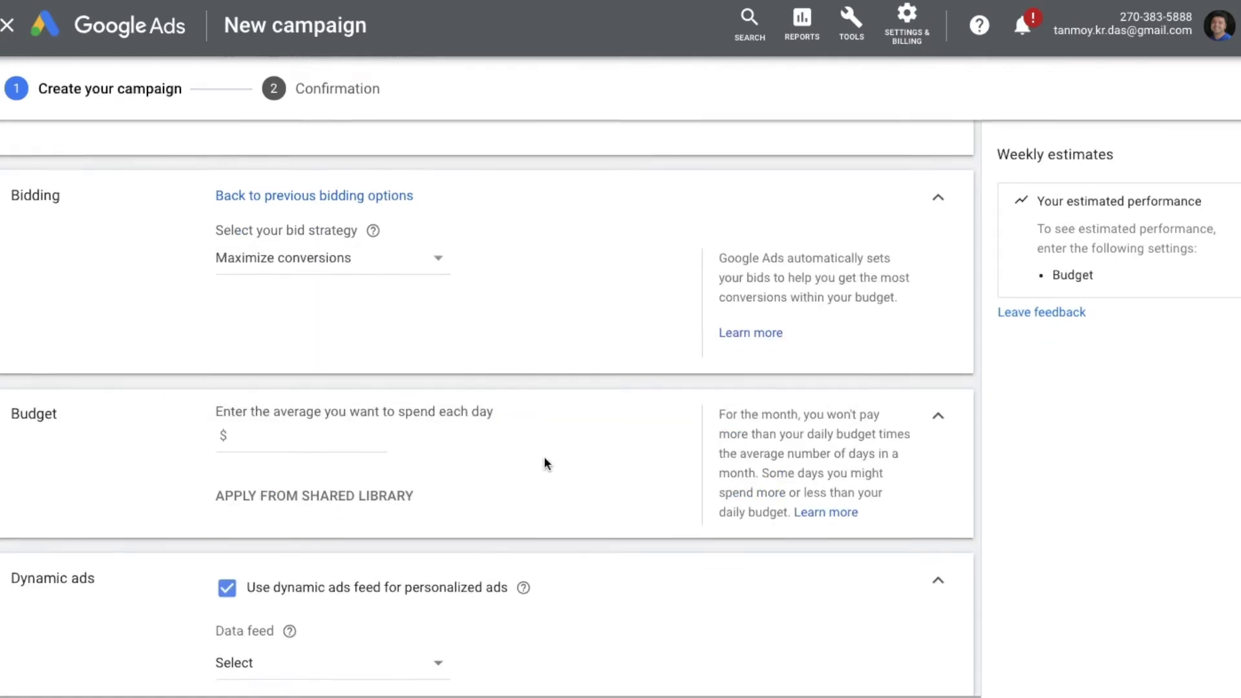
Set the campaign's average daily budget to $1.00
scroll(544, 459, "down", 2)
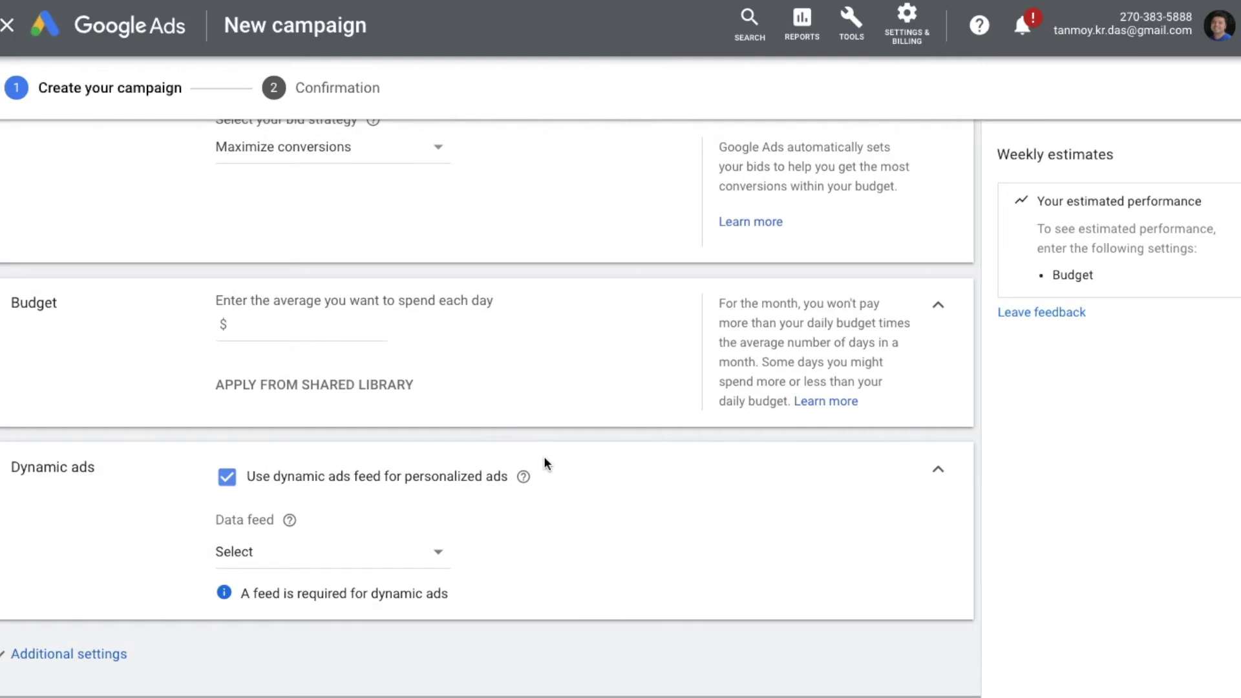
left_click(326, 330)
type("1")
left_click(572, 402)
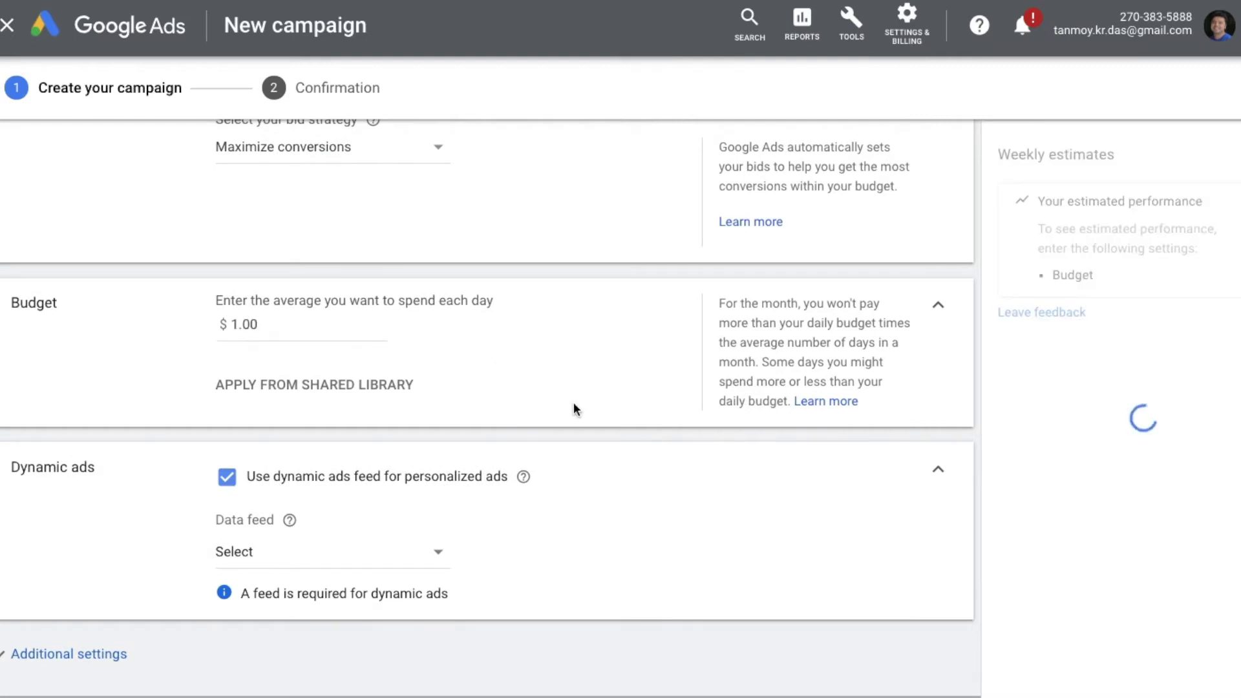
Turn off the dynamic ads feed and bring up the start and end date settings under Additional settings
scroll(610, 491, "down", 2)
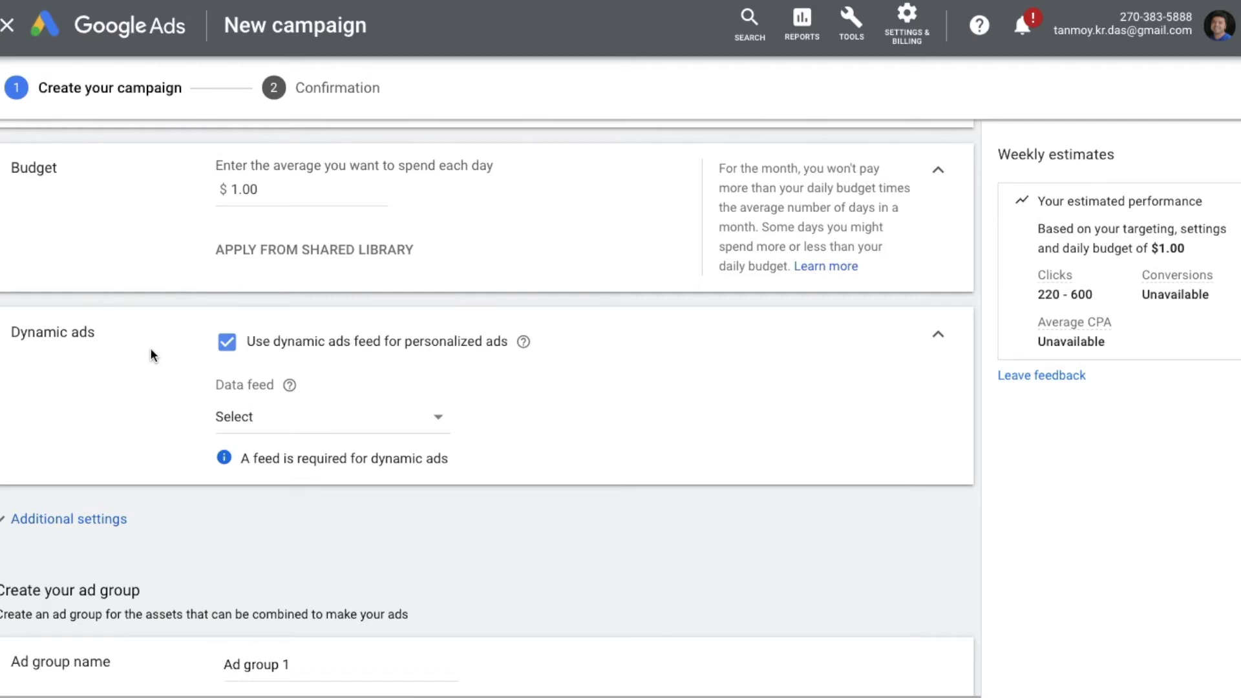
left_click(226, 341)
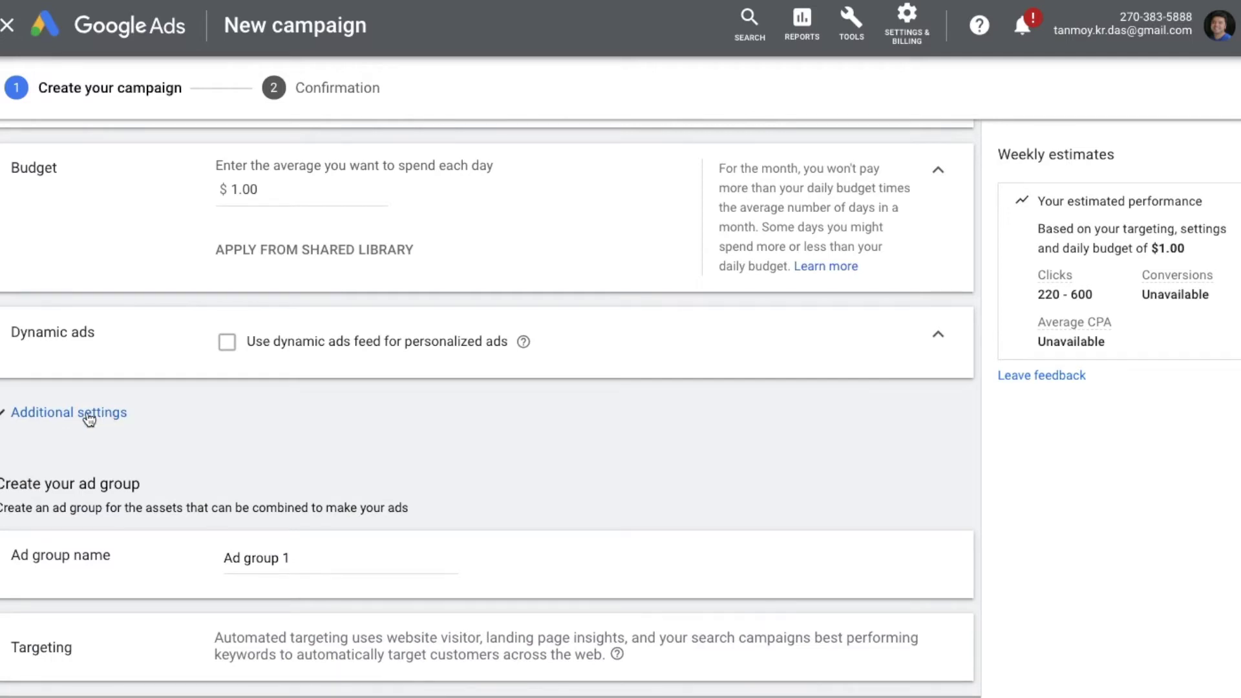
left_click(89, 418)
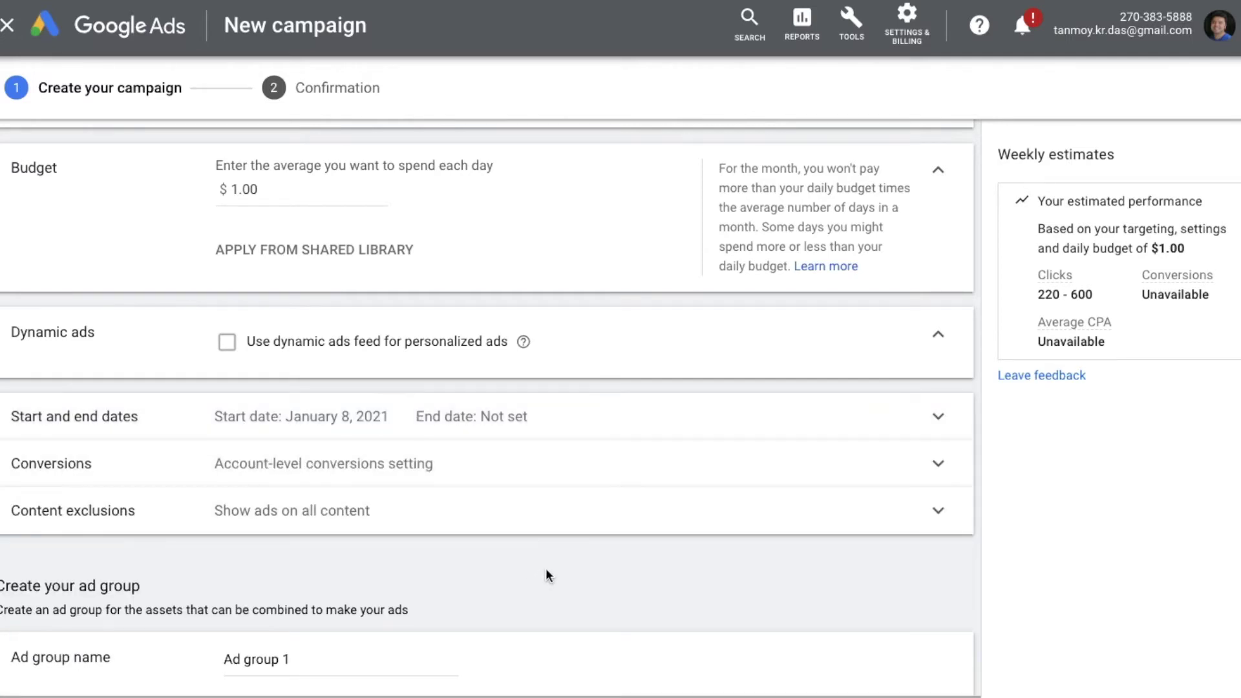
scroll(547, 575, "down", 1)
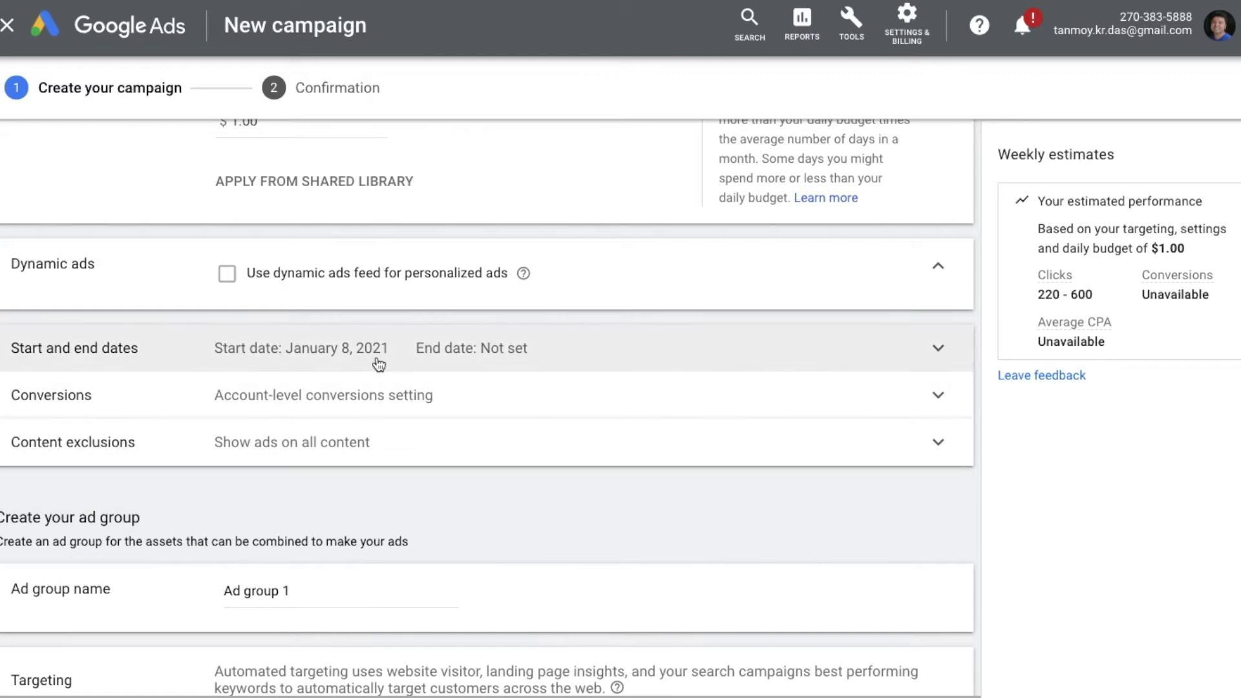
left_click(378, 364)
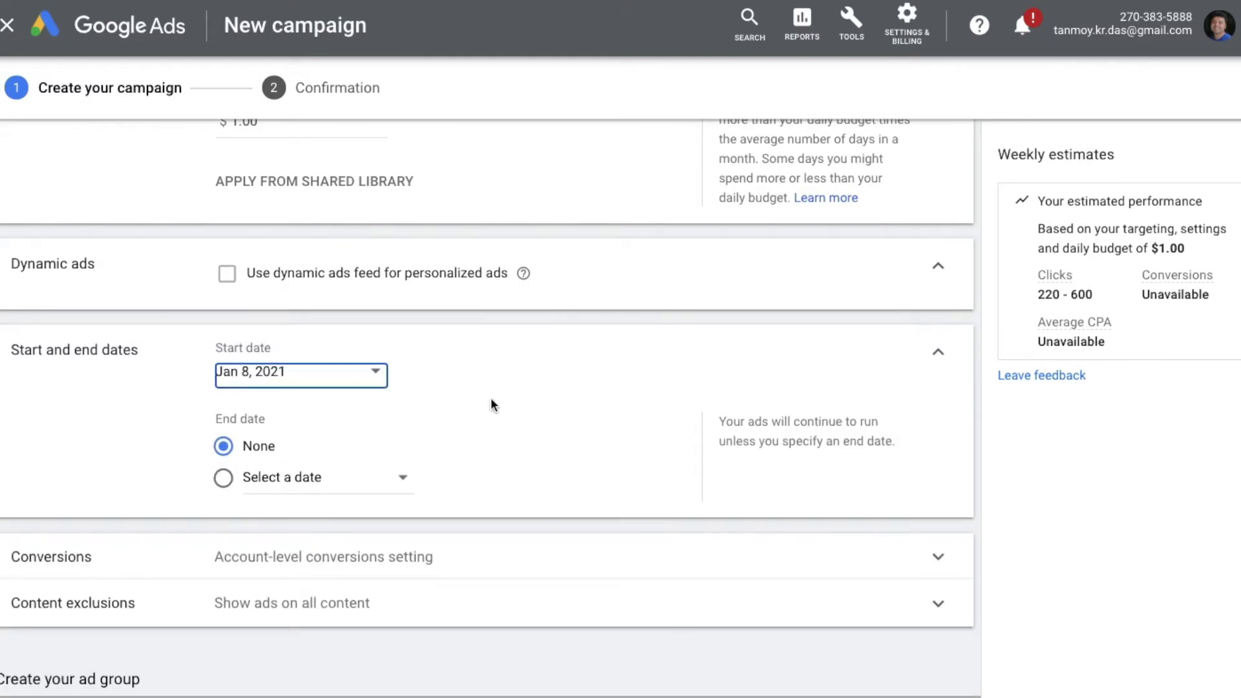
Give the campaign a specific end date of Feb 28, 2021
scroll(491, 405, "down", 1)
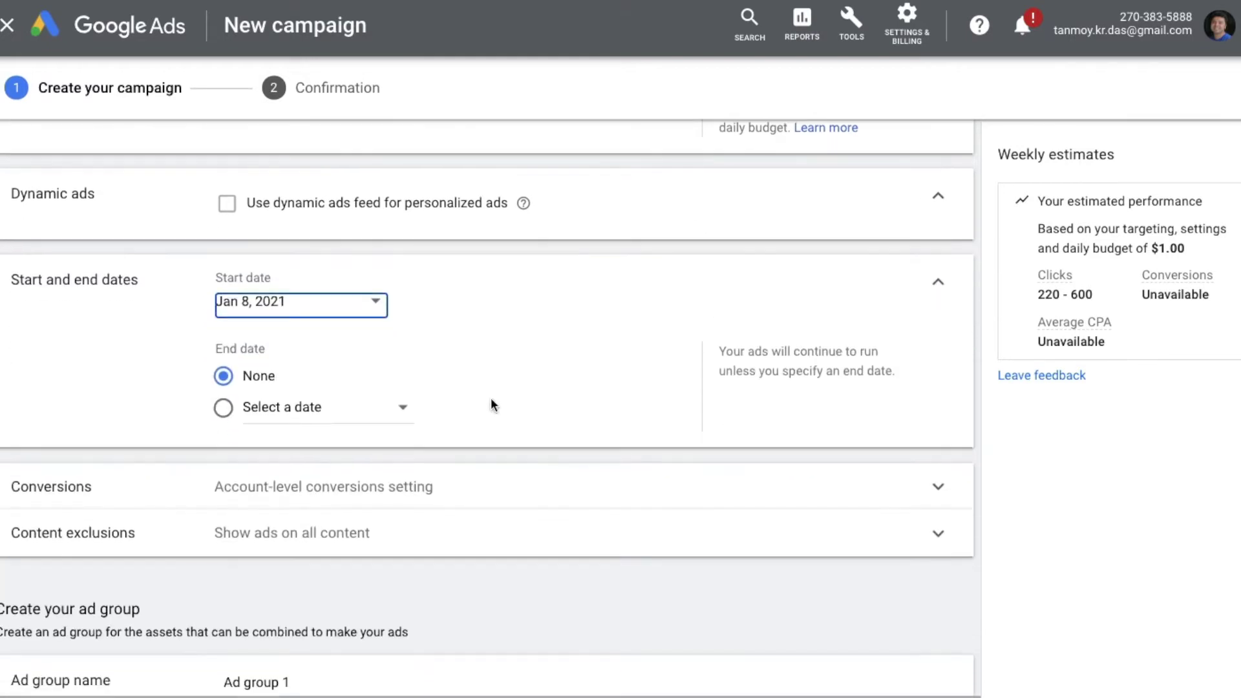
left_click(223, 408)
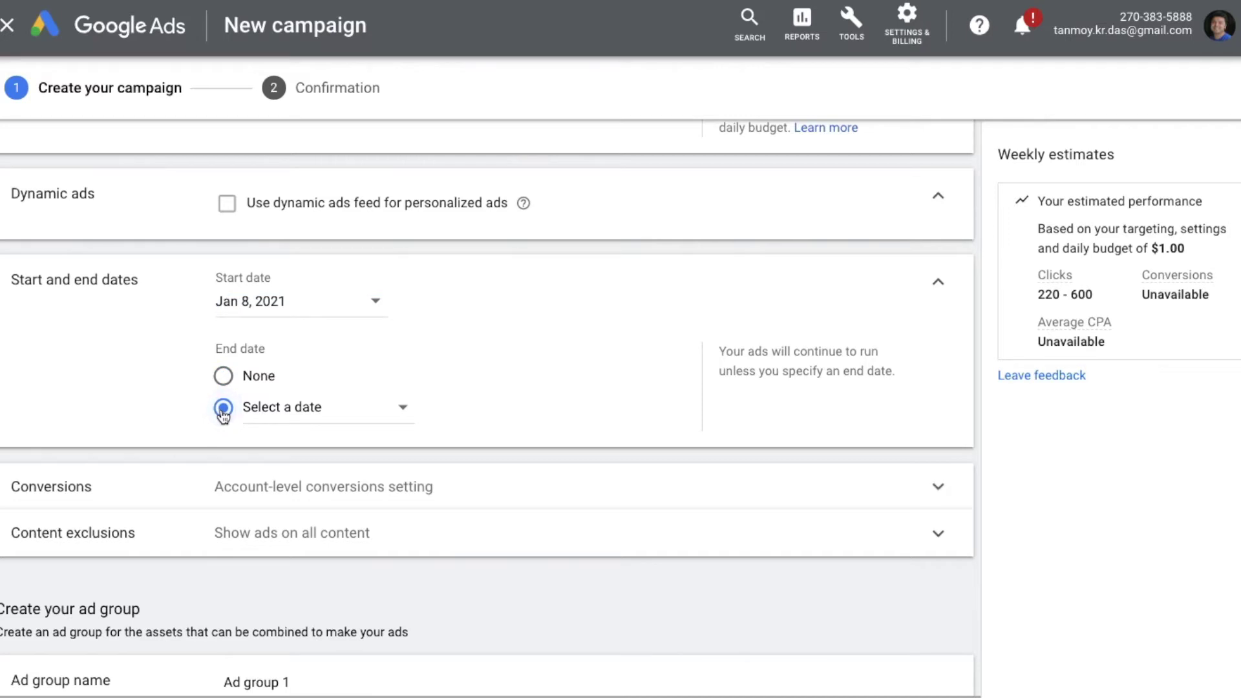
left_click(353, 419)
scroll(419, 355, "down", 2)
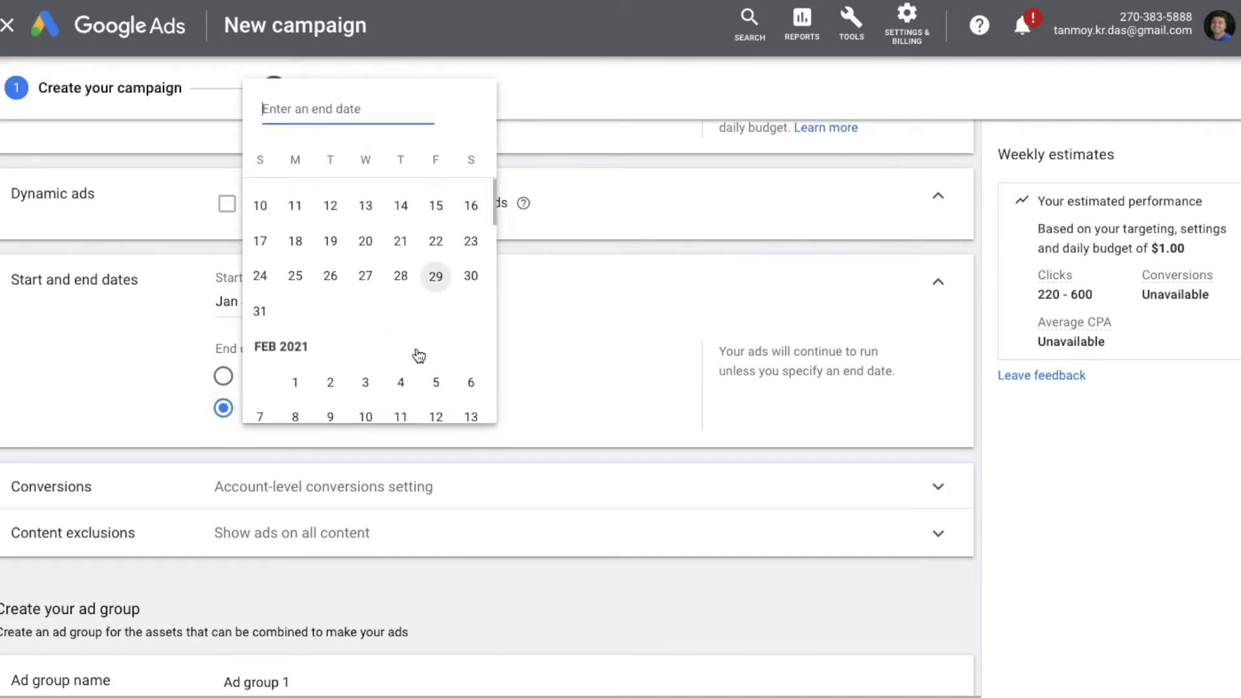
scroll(371, 323, "down", 5)
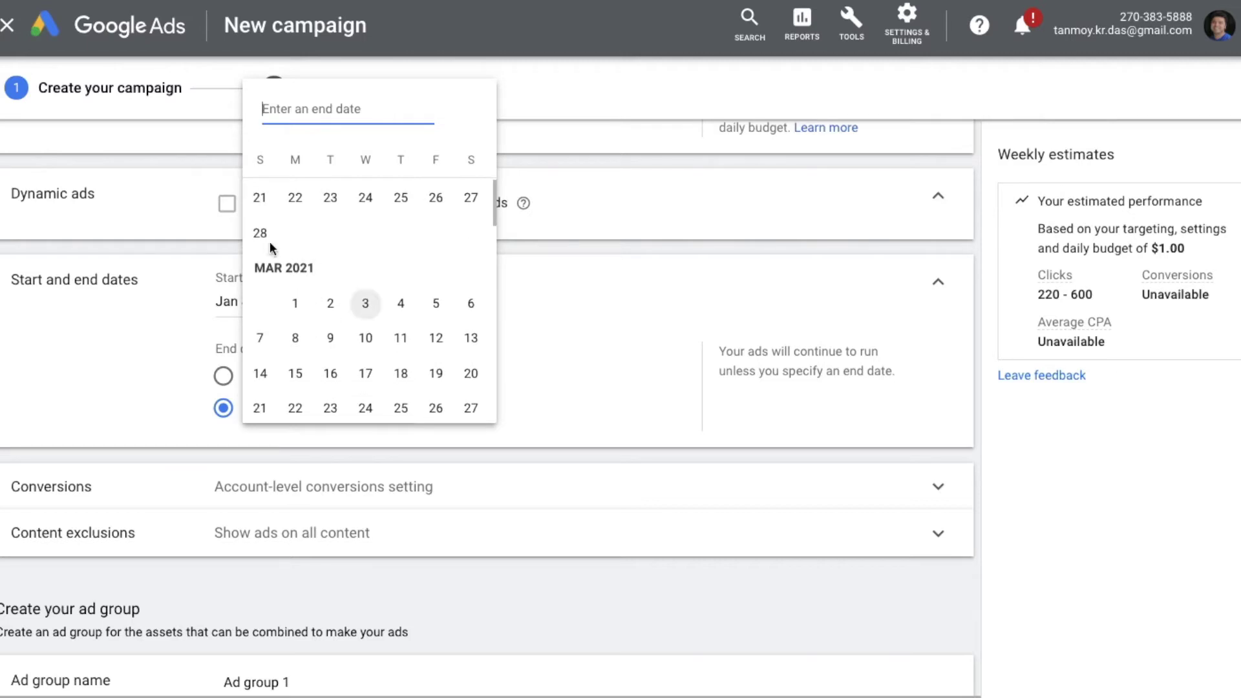
left_click(260, 233)
Review conversion and content exclusion options, keeping account-level conversions and all content
scroll(498, 336, "down", 2)
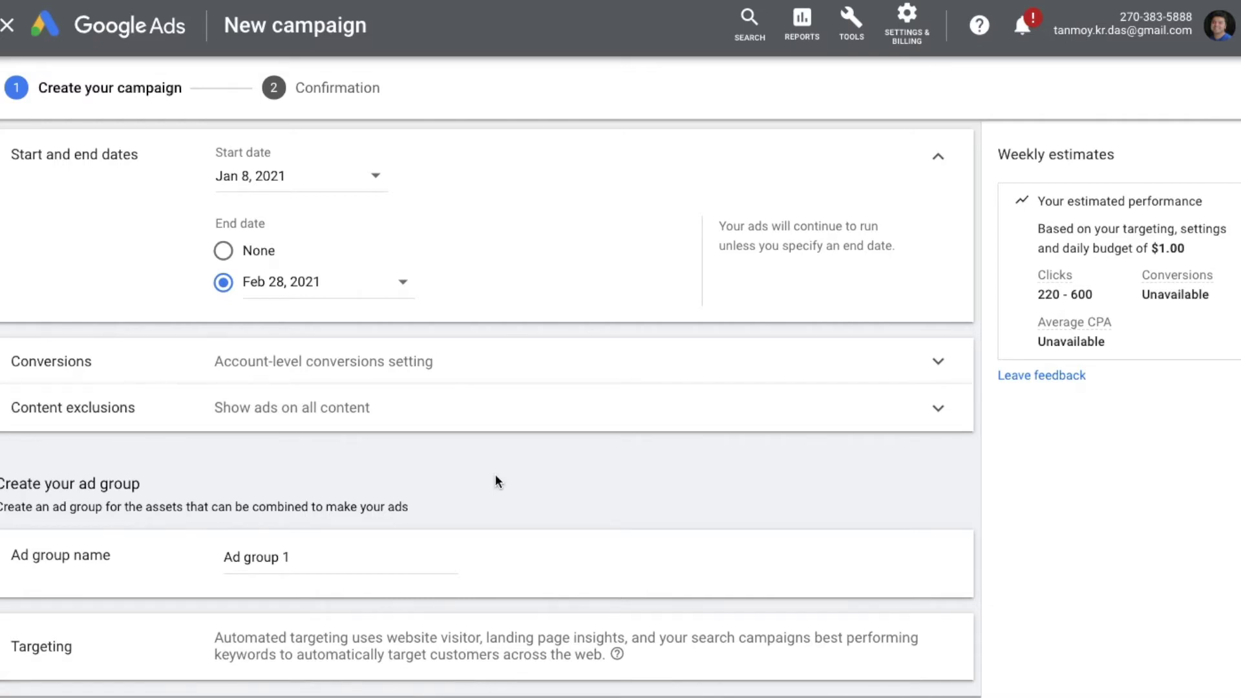
left_click(484, 368)
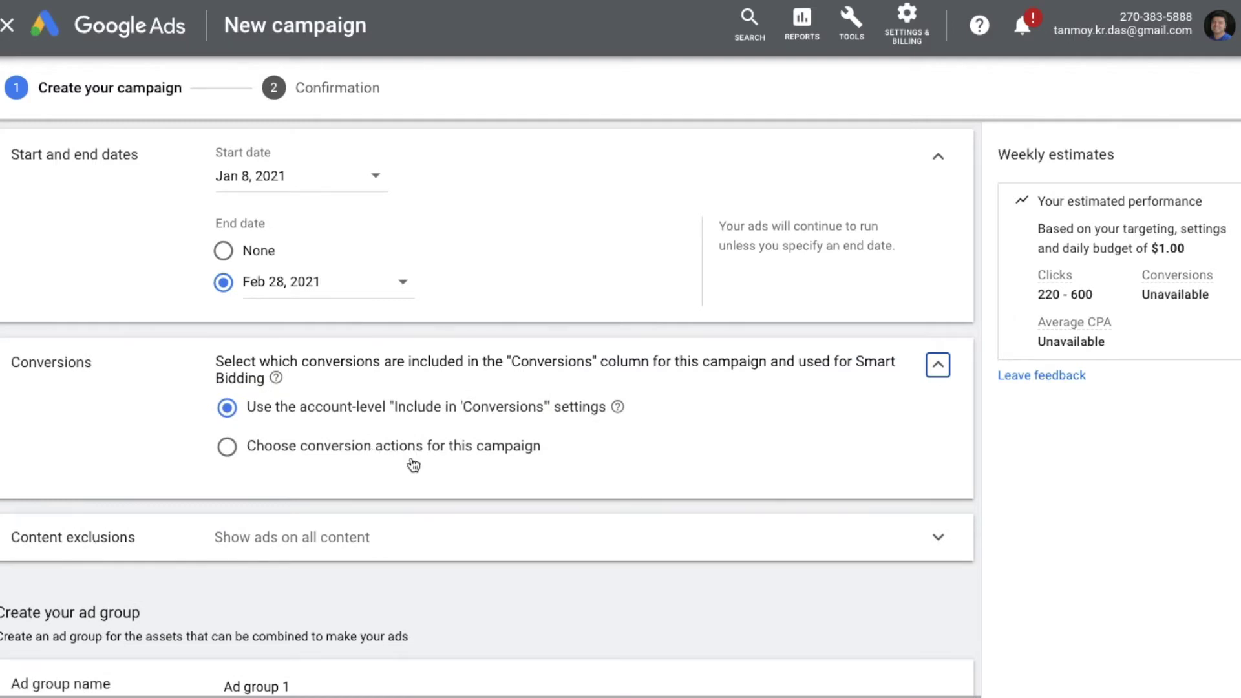
left_click(940, 366)
left_click(503, 407)
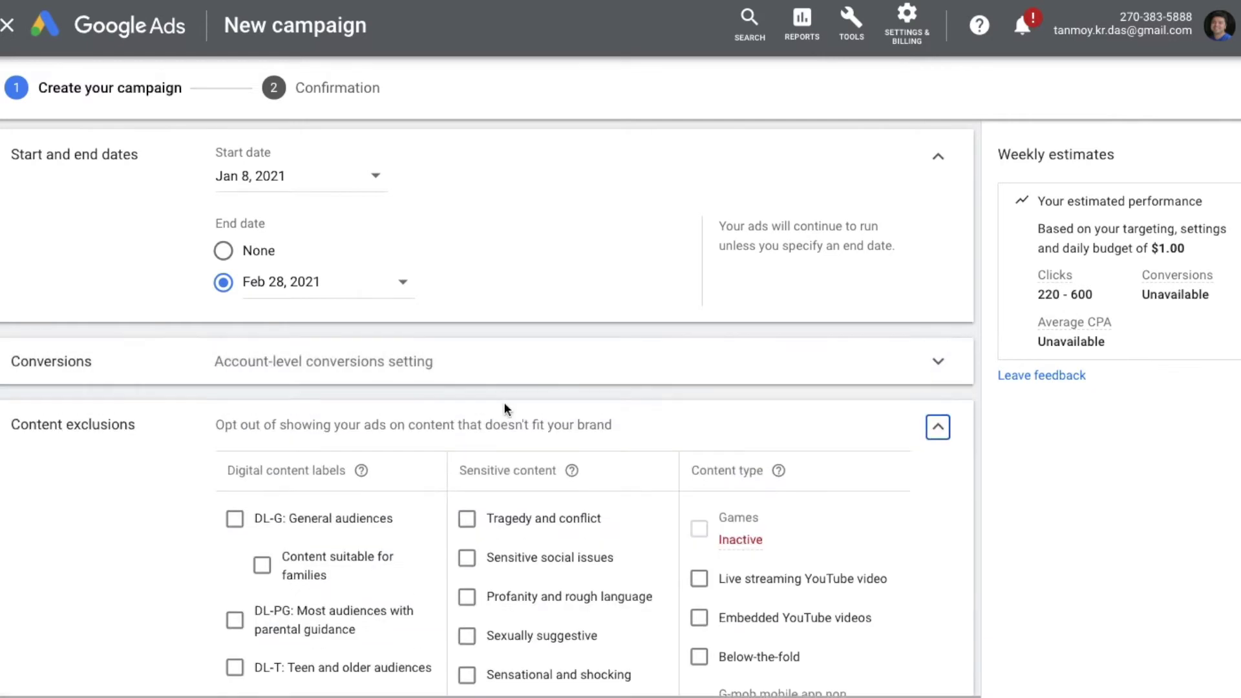
scroll(126, 573, "down", 3)
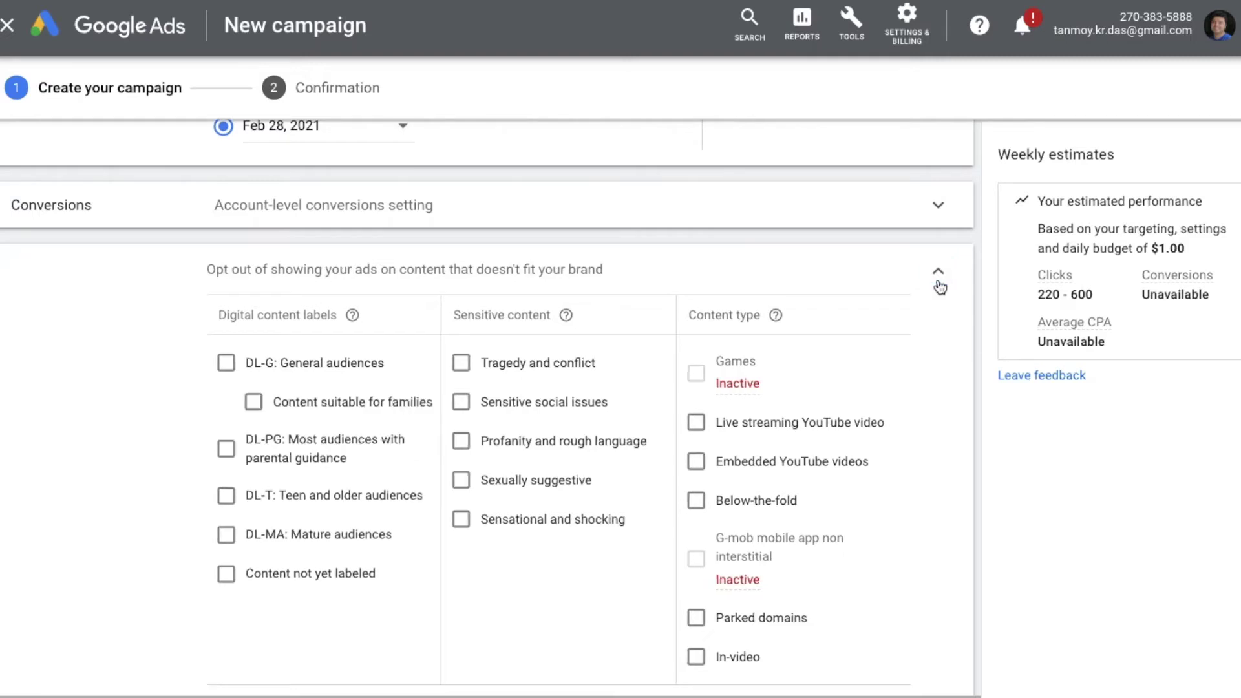
scroll(528, 344, "down", 1)
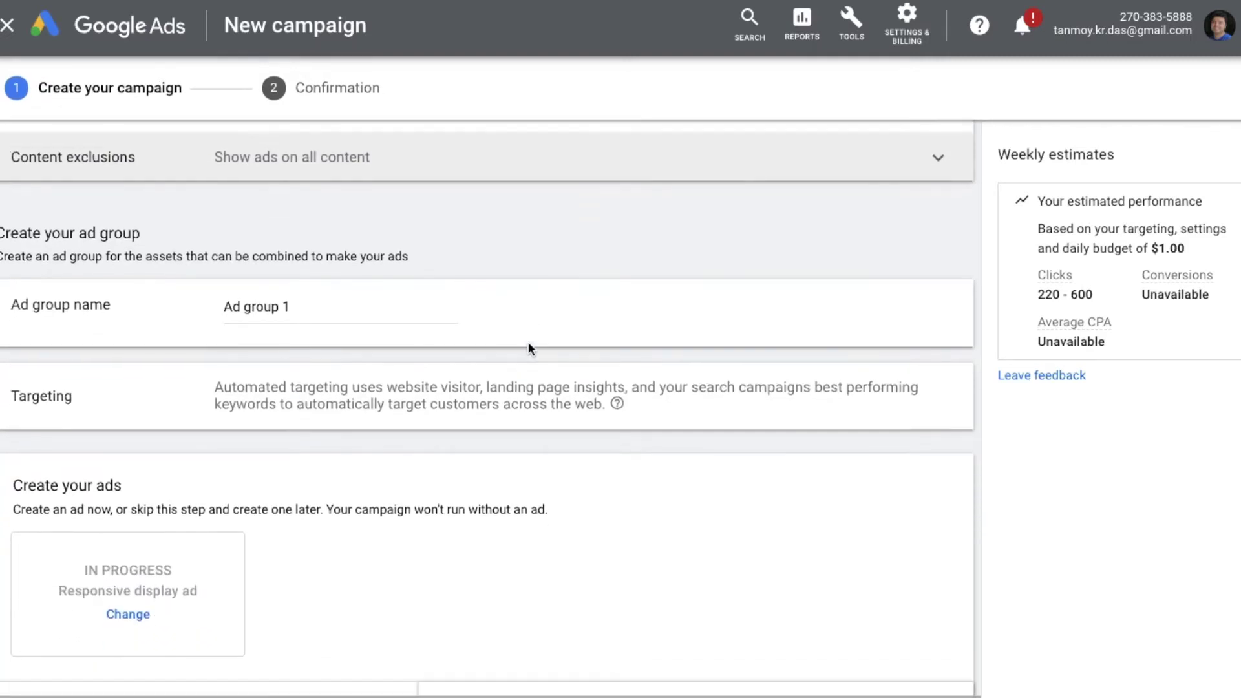
Rename the ad group to Ad group123456
scroll(529, 348, "down", 1)
left_click(341, 266)
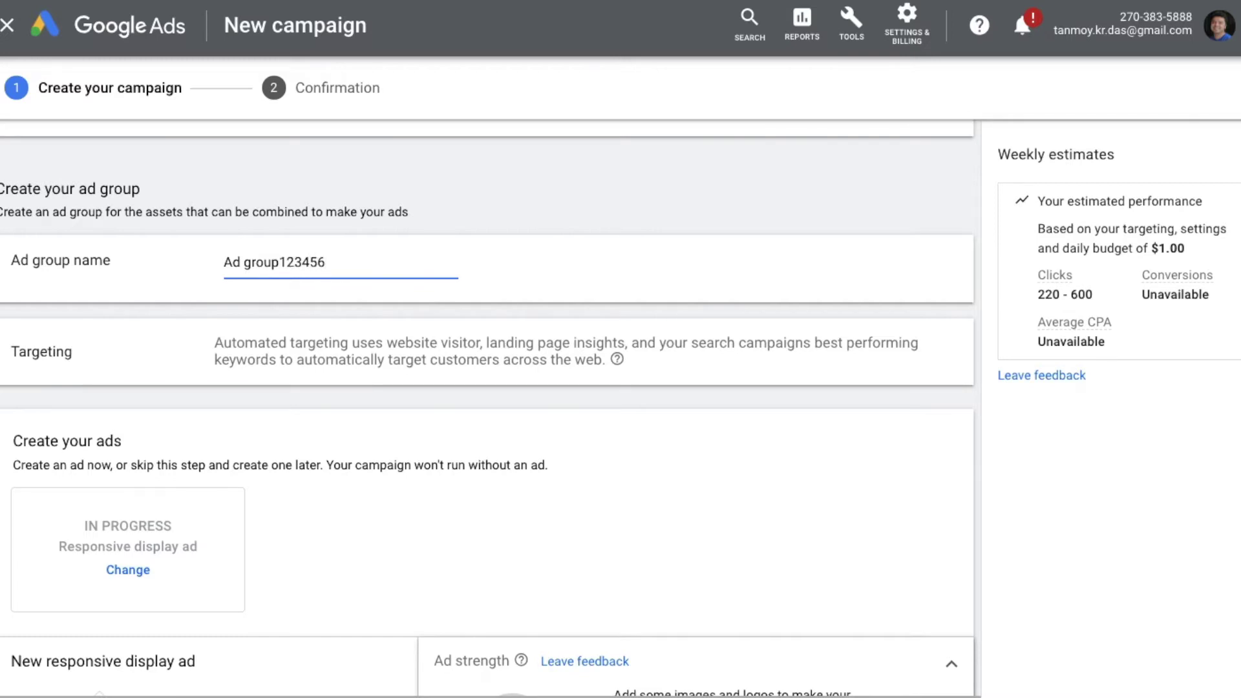
scroll(192, 359, "down", 1)
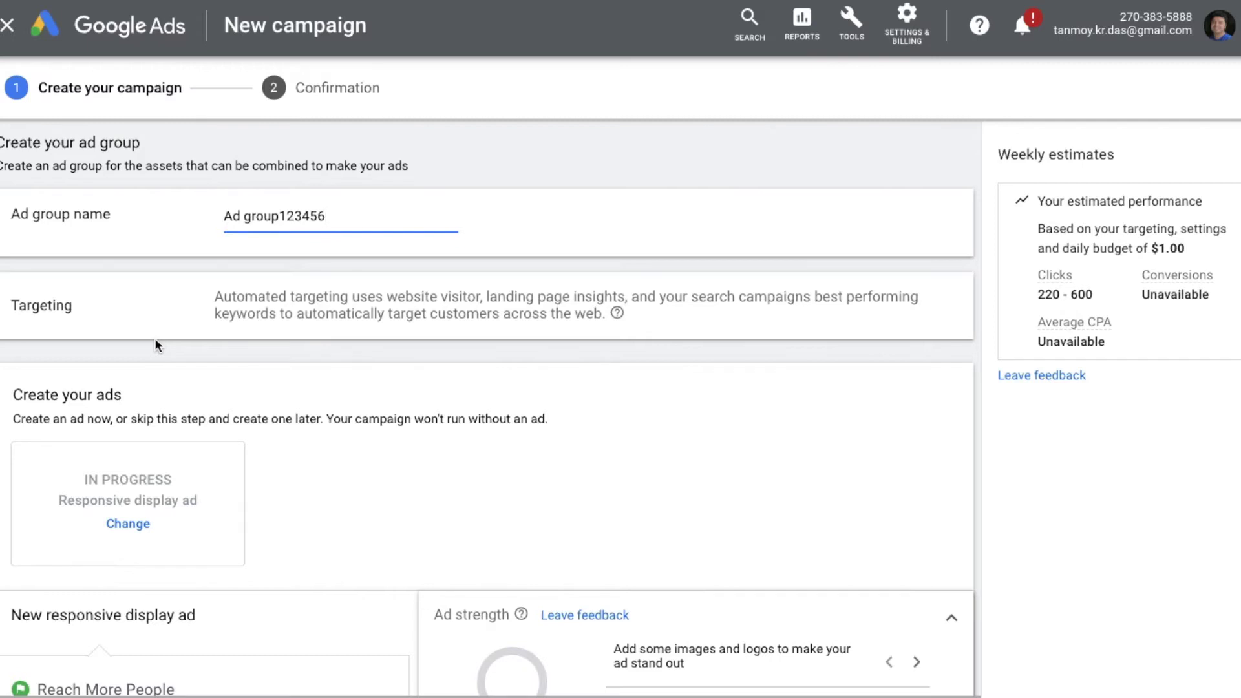
scroll(408, 502, "down", 3)
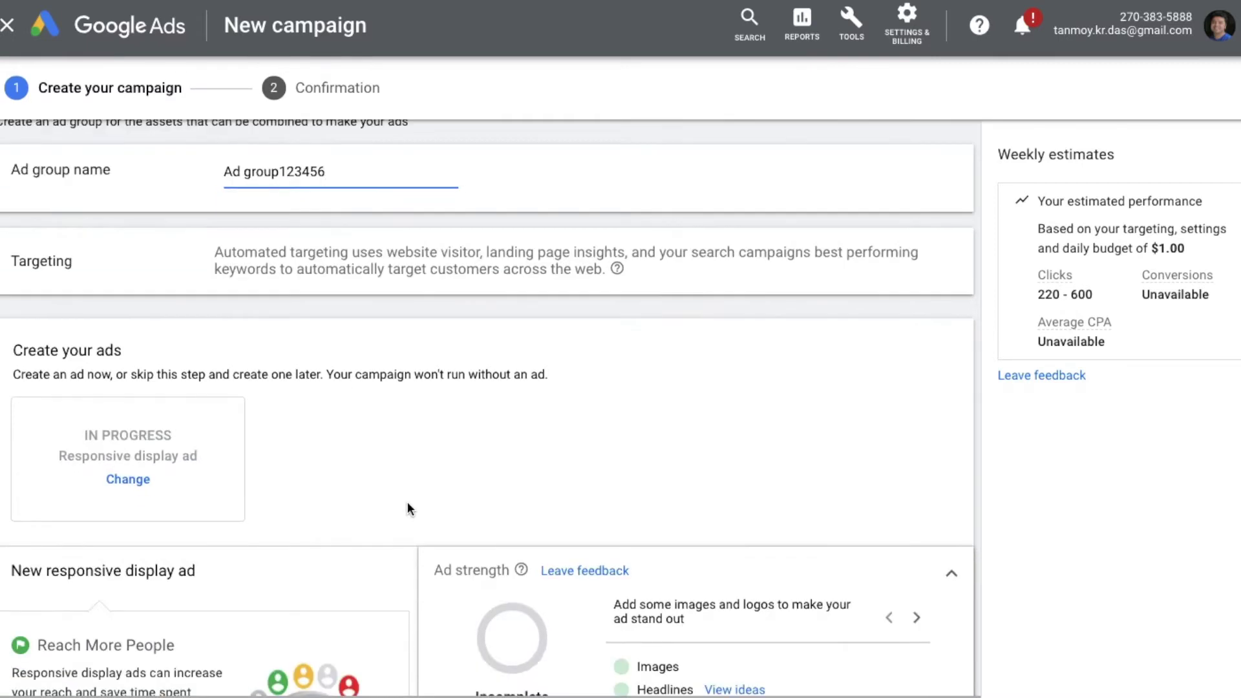
scroll(407, 501, "down", 2)
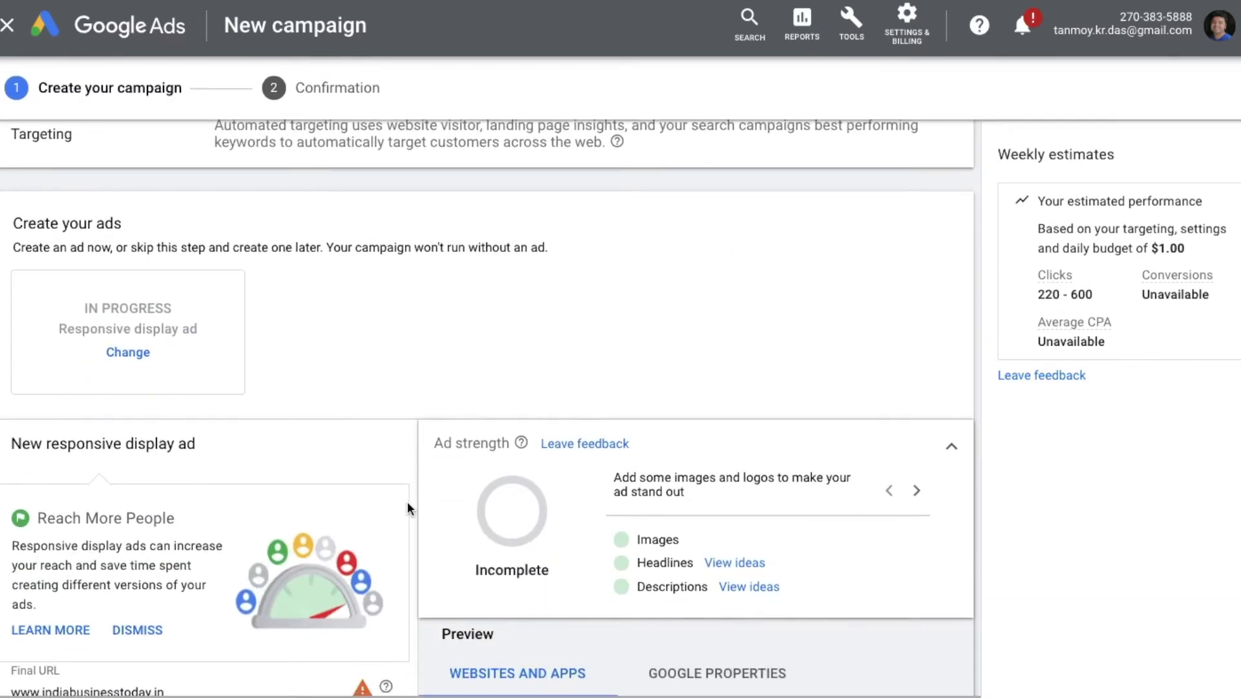
scroll(407, 502, "down", 3)
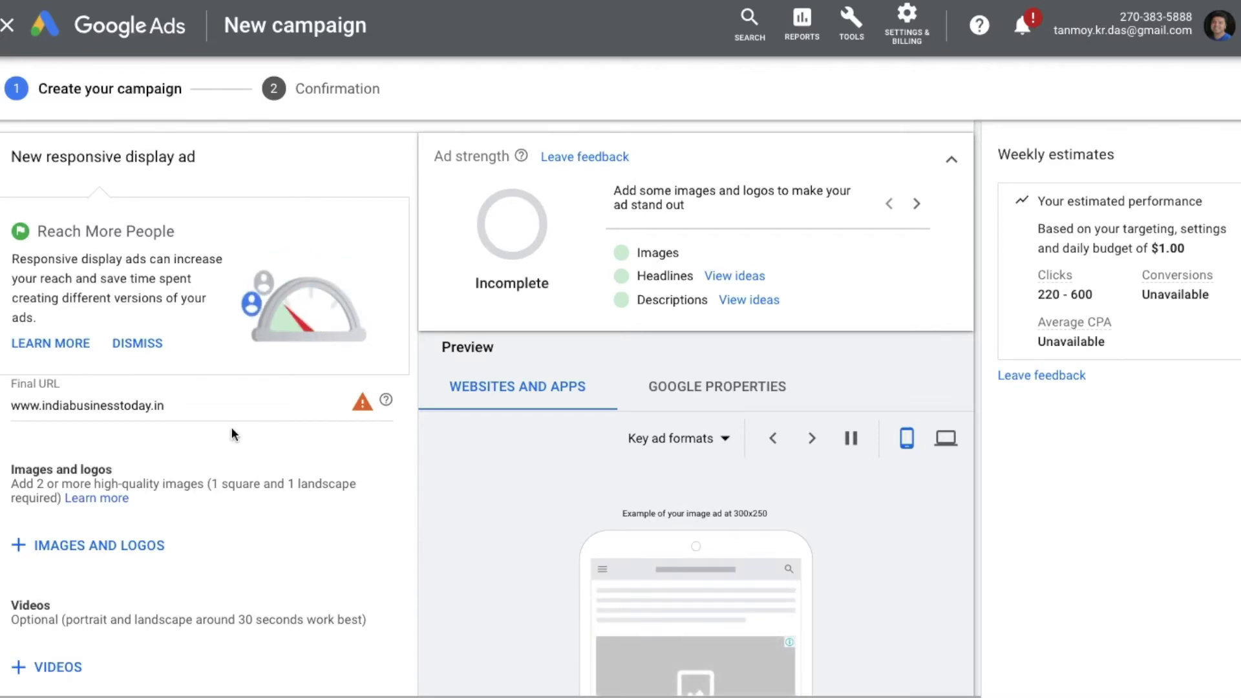
left_click(194, 407)
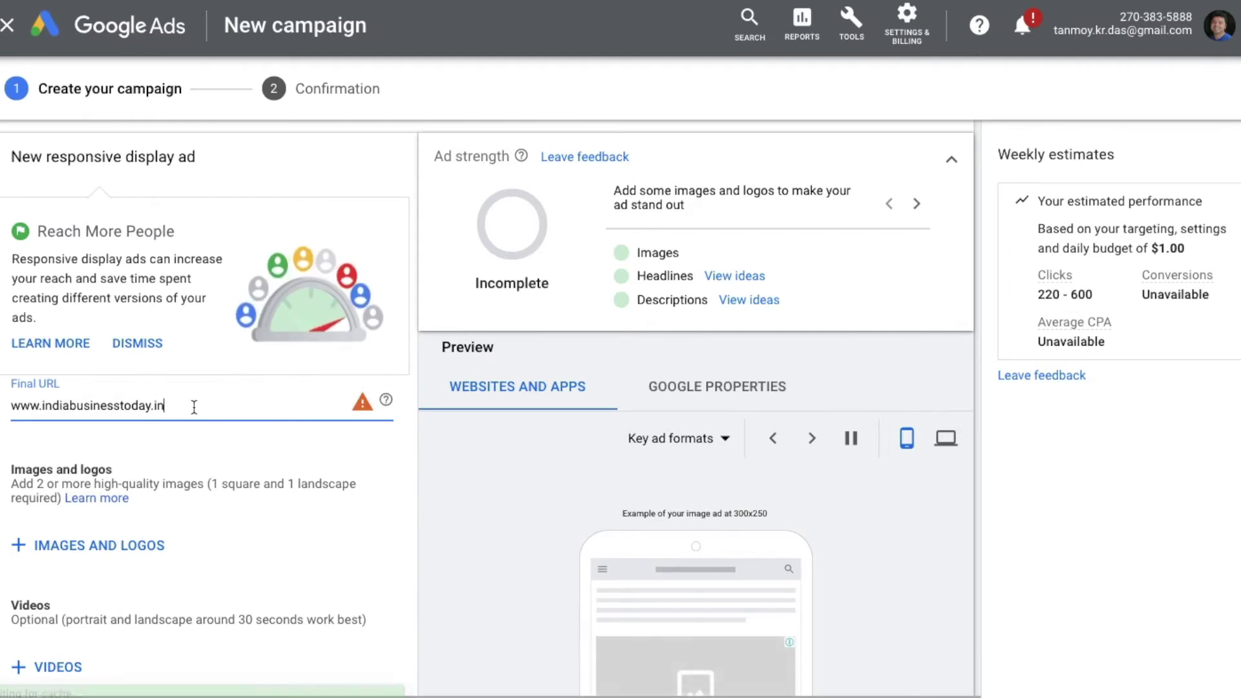
scroll(540, 560, "down", 1)
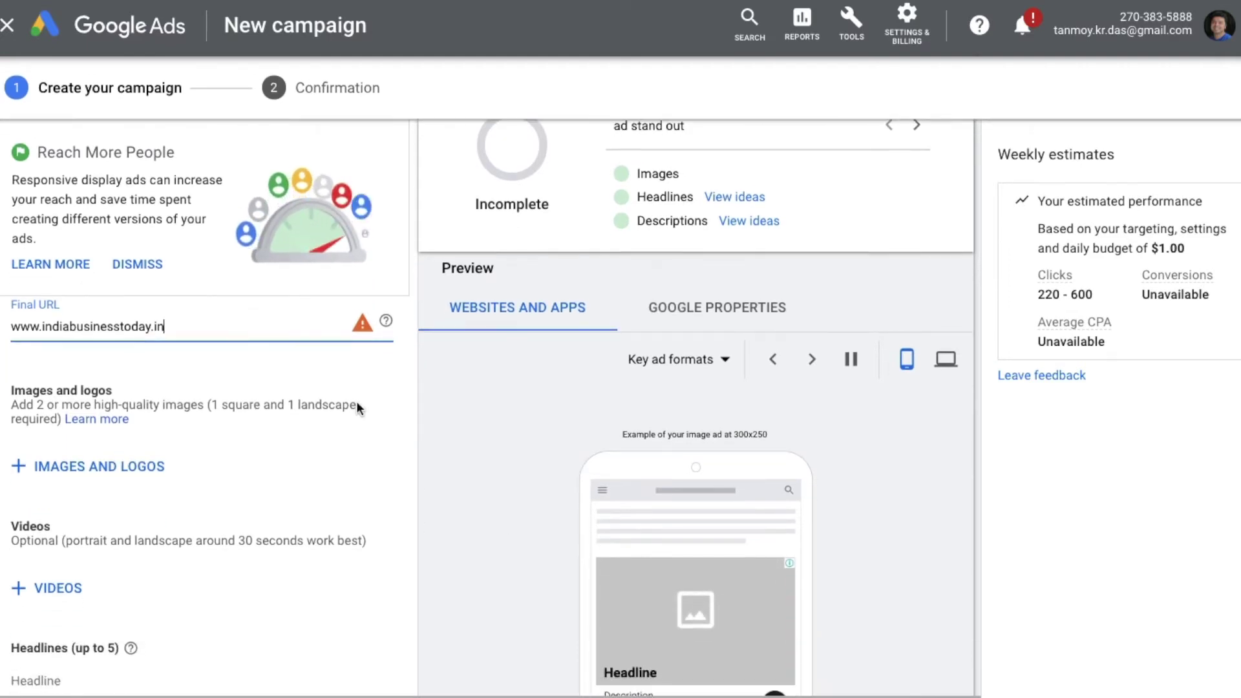
left_click_drag(177, 327, 7, 326)
key("ctrl+c")
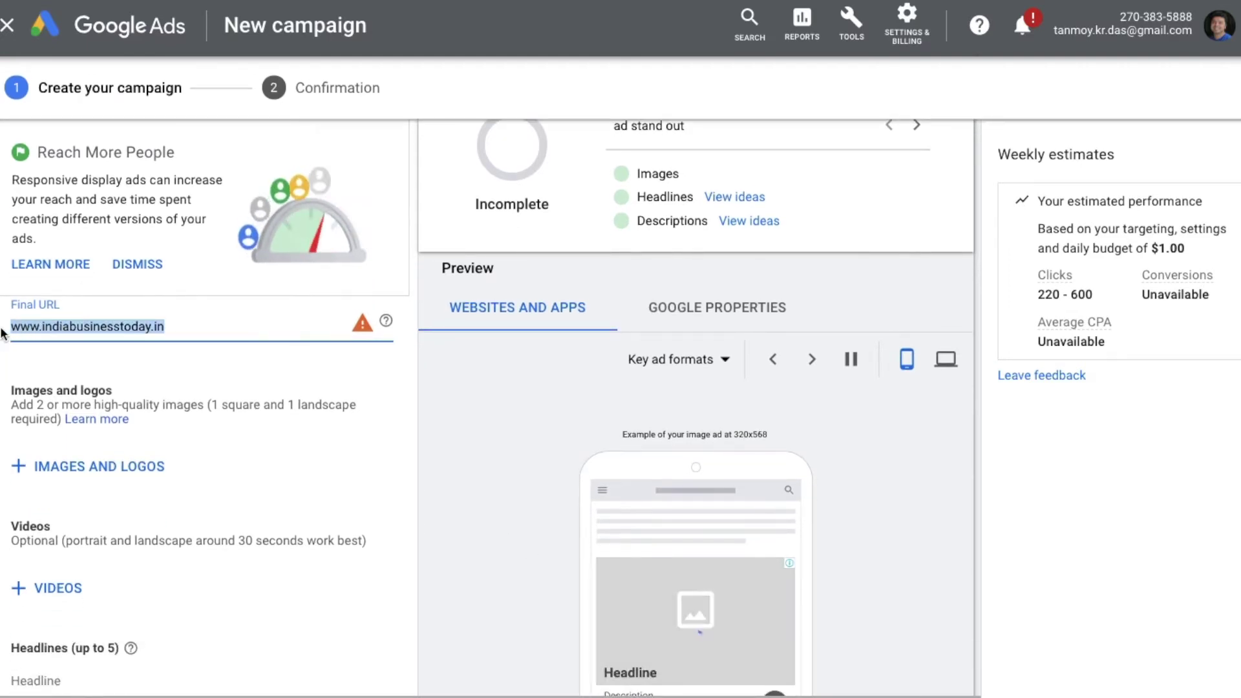
left_click(106, 467)
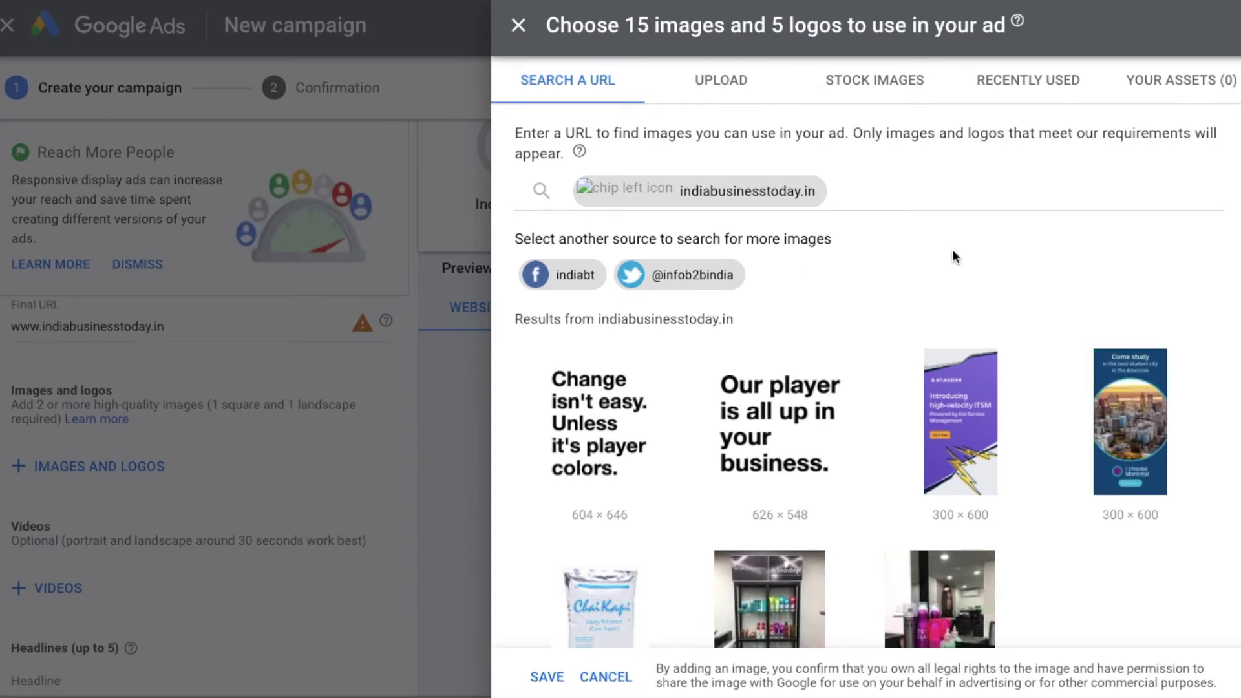
left_click(572, 279)
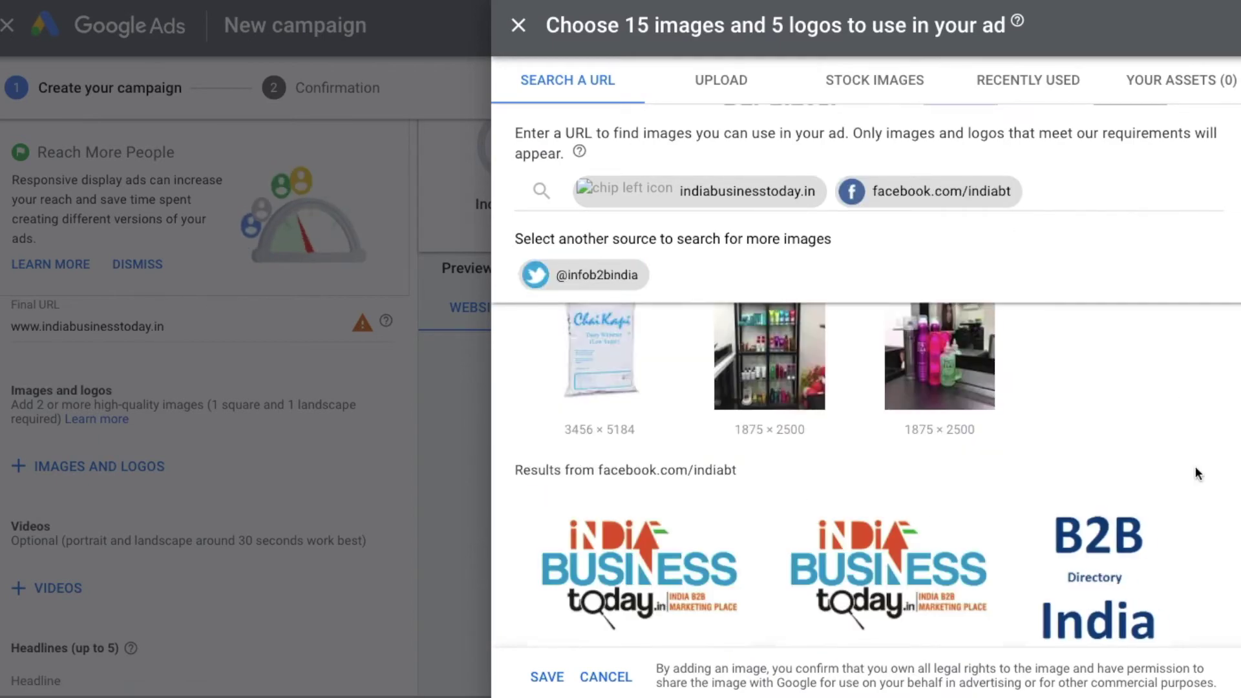
scroll(1221, 556, "down", 4)
scroll(937, 362, "up", 5)
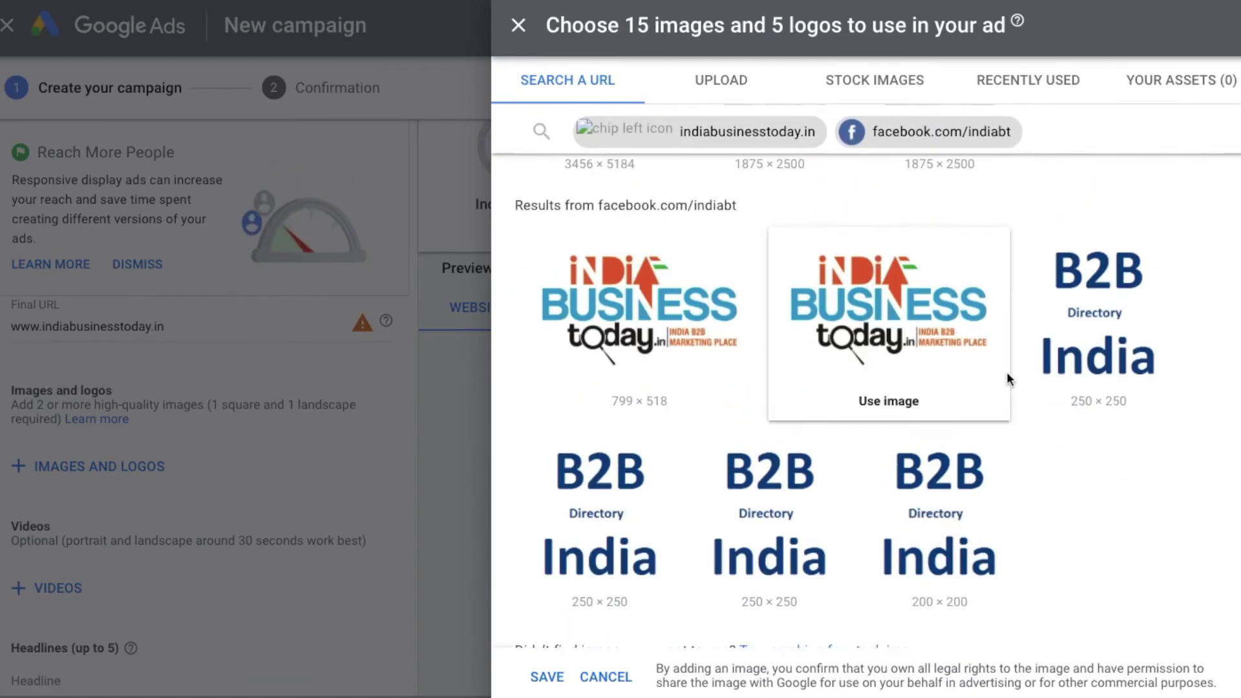
scroll(669, 304, "up", 5)
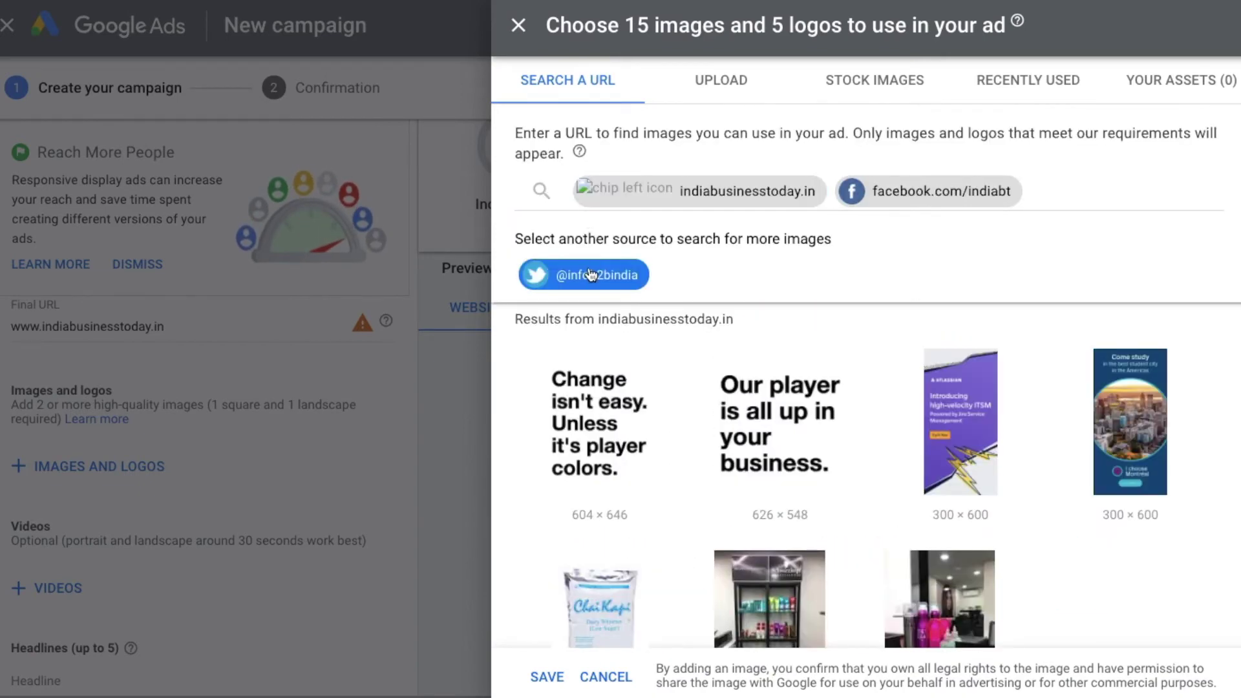
left_click(588, 274)
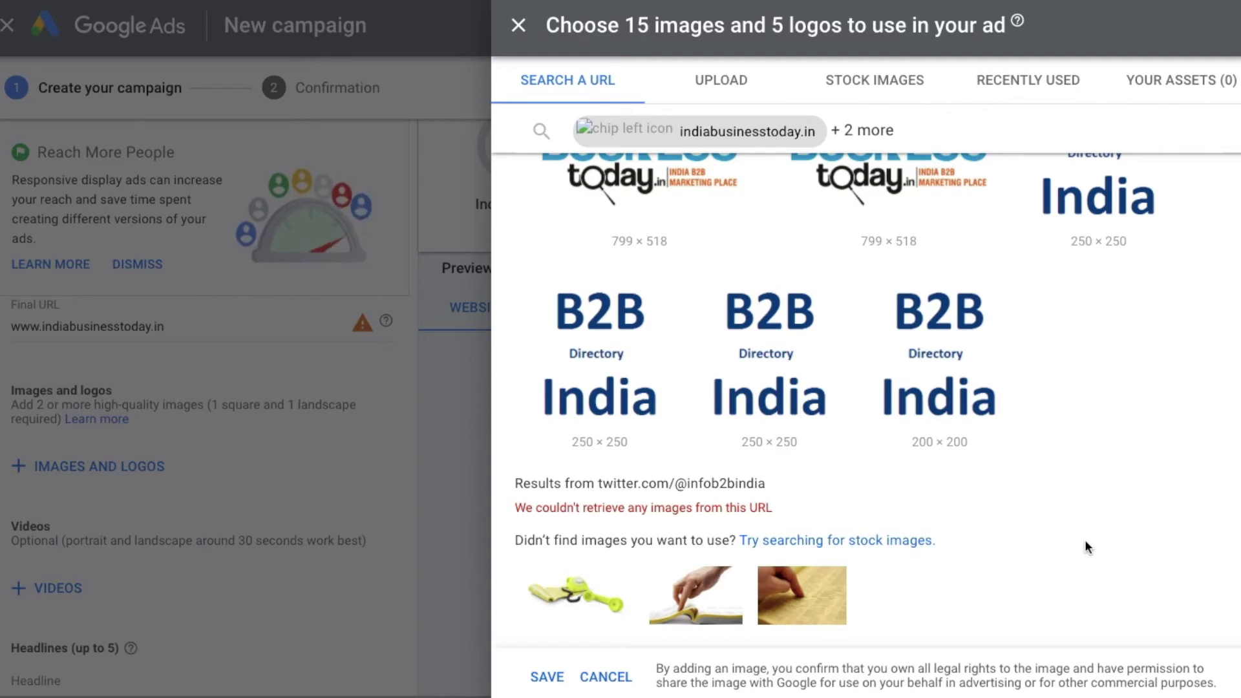
scroll(1085, 541, "up", 7)
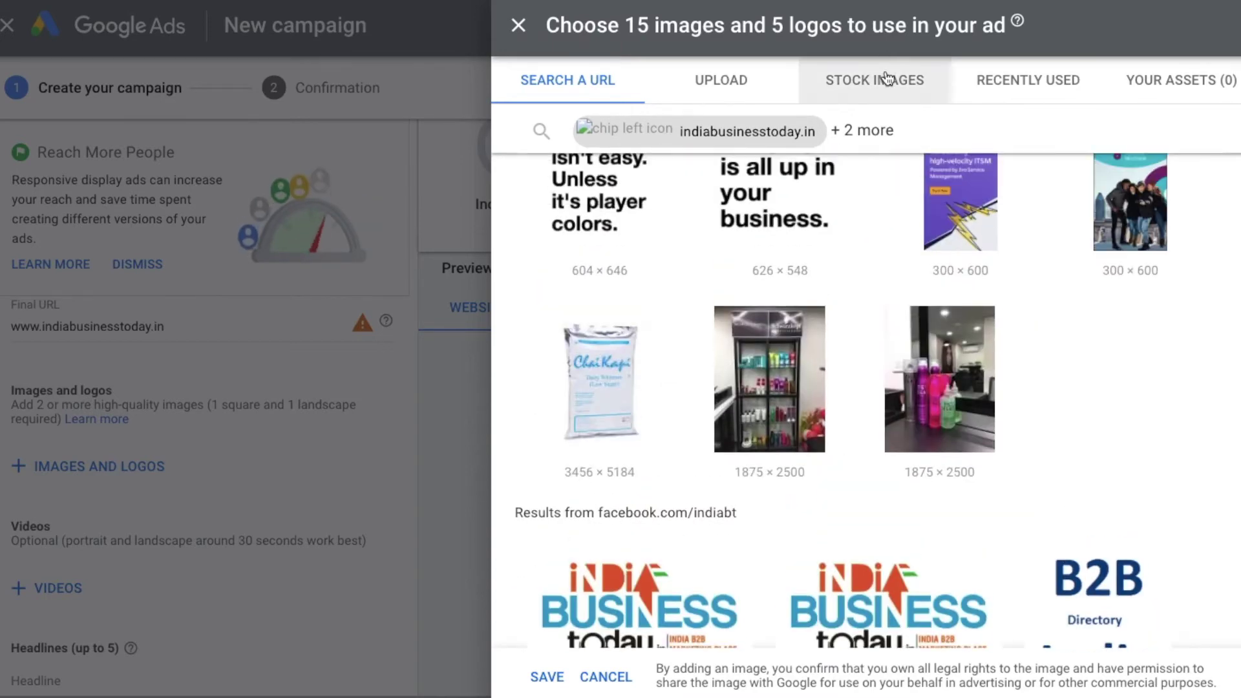
left_click(888, 78)
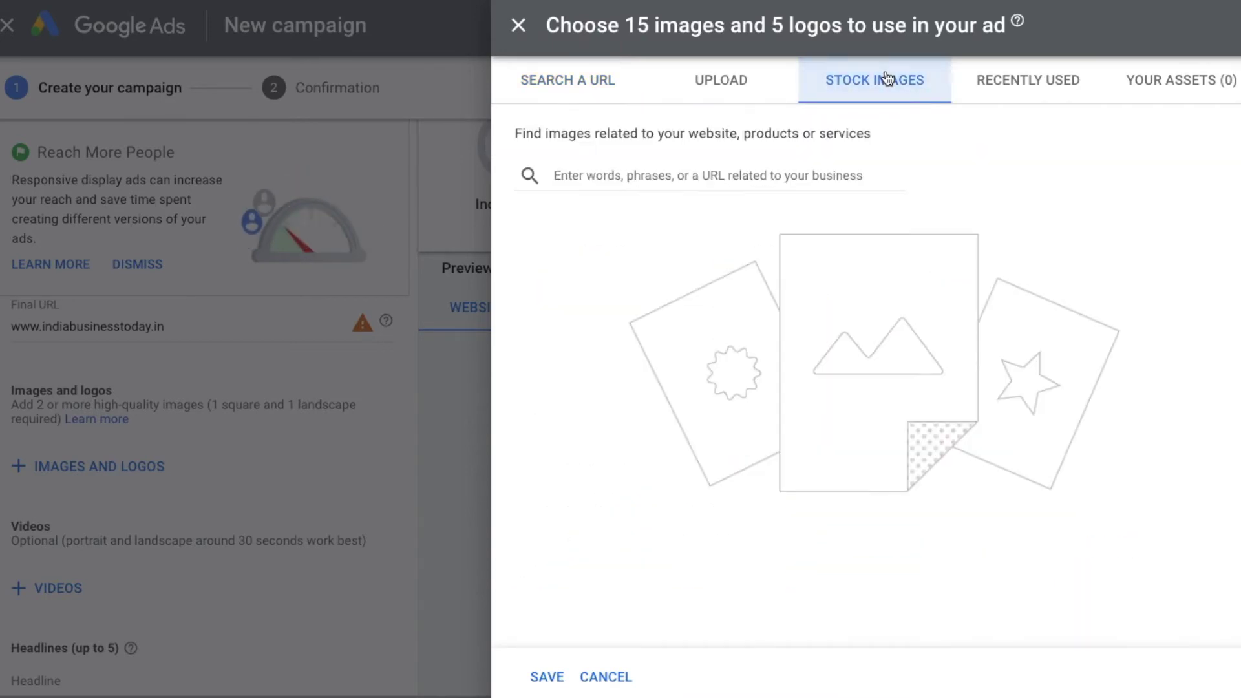
Search stock images for the website address and add the meeting-table photo in 1.91:1 and 1:1 crops
left_click(702, 174)
key("ctrl+v")
key("Return")
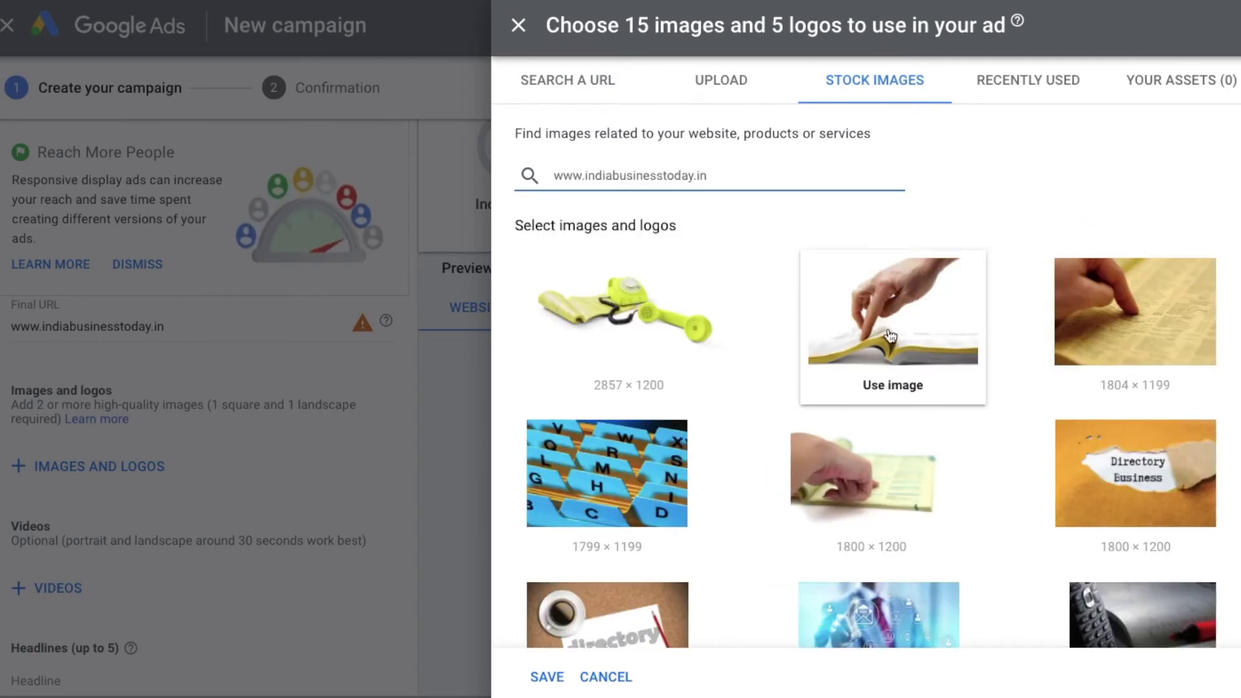
scroll(953, 482, "down", 5)
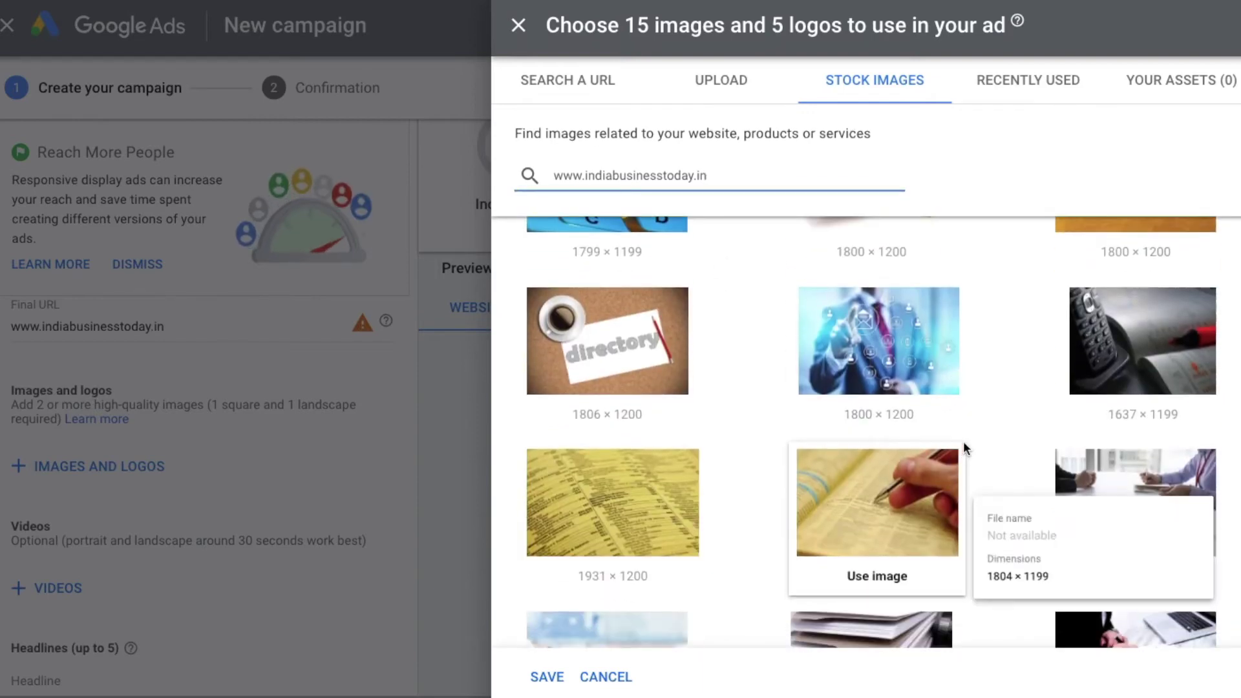
scroll(963, 441, "down", 2)
left_click(1156, 397)
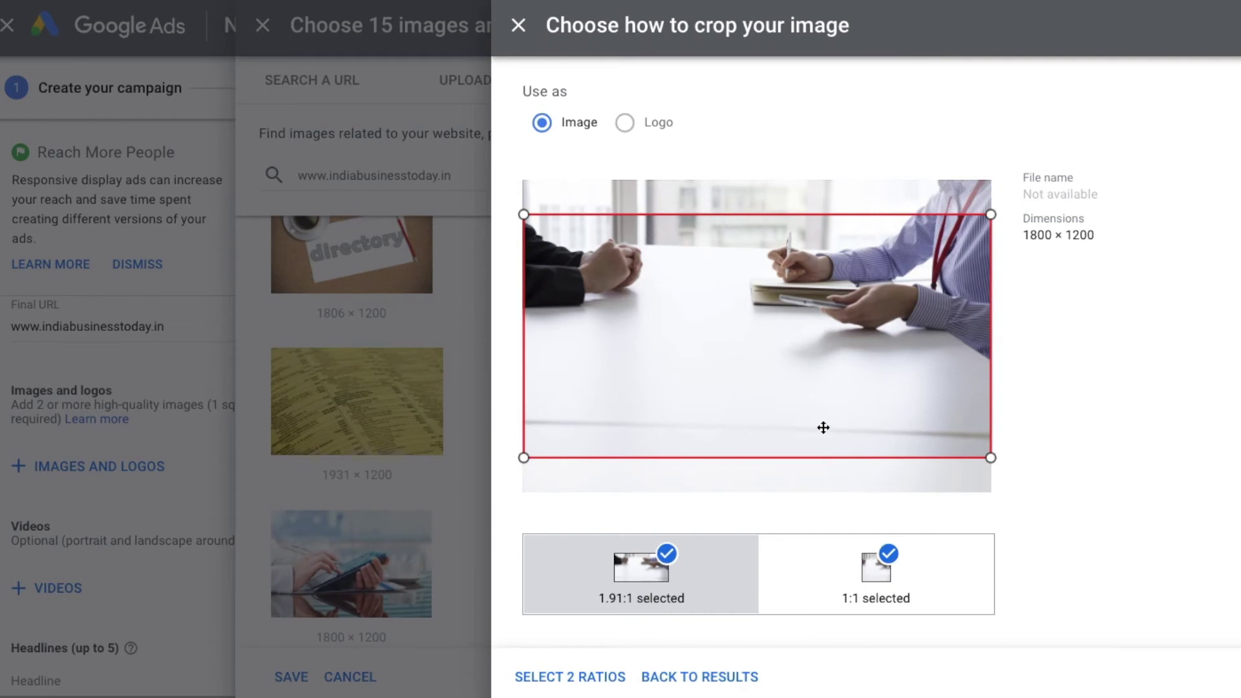
left_click_drag(822, 427, 822, 368)
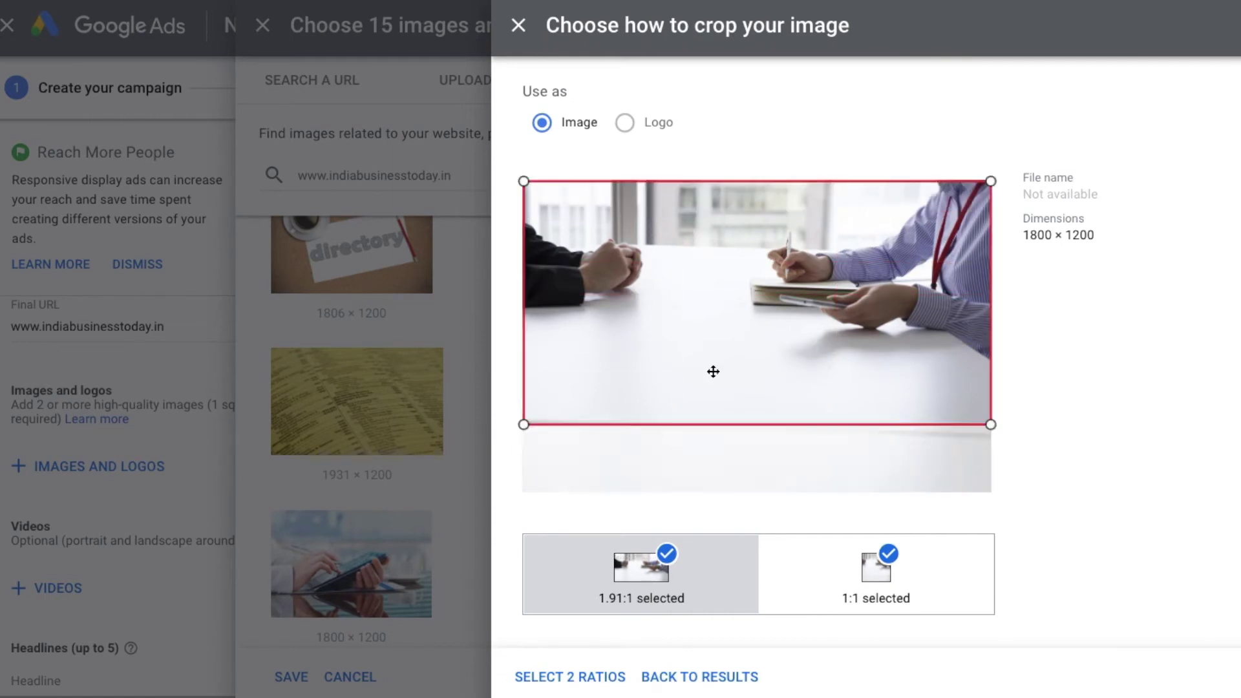
left_click(574, 676)
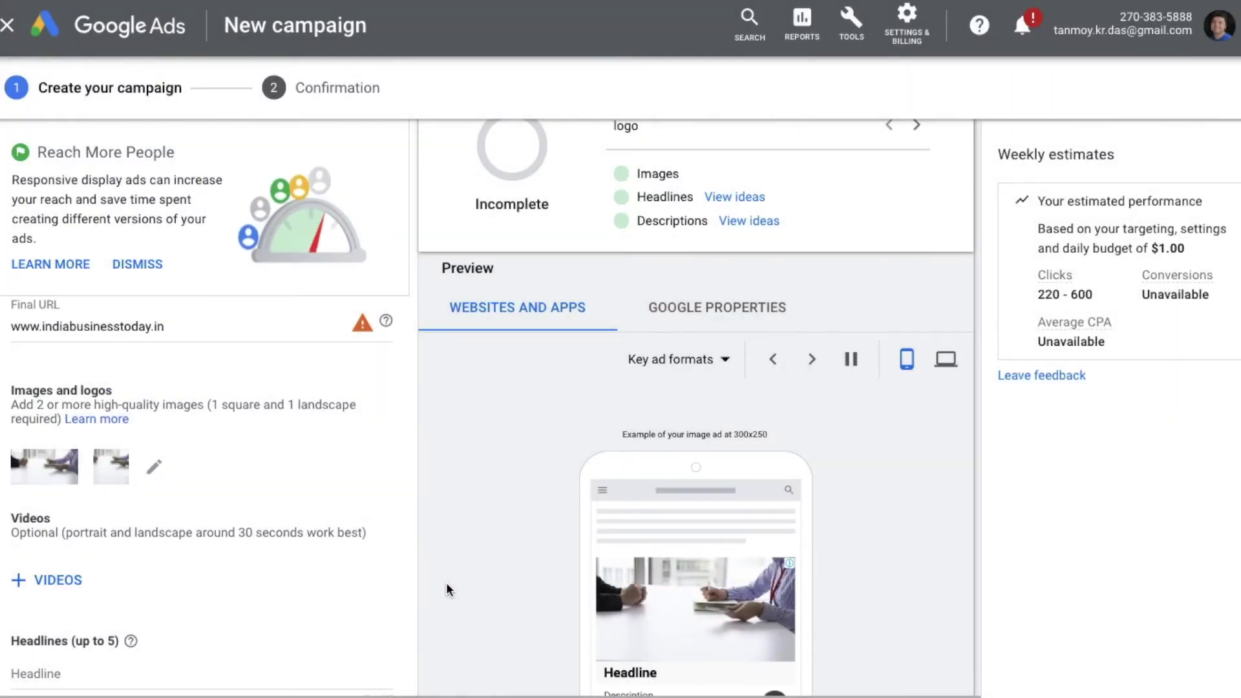
Enter headlines 'Best Online Business Directory', 'Online Business Directory For' and 'Everyone. Come & Register.'
scroll(447, 583, "down", 2)
scroll(446, 583, "down", 2)
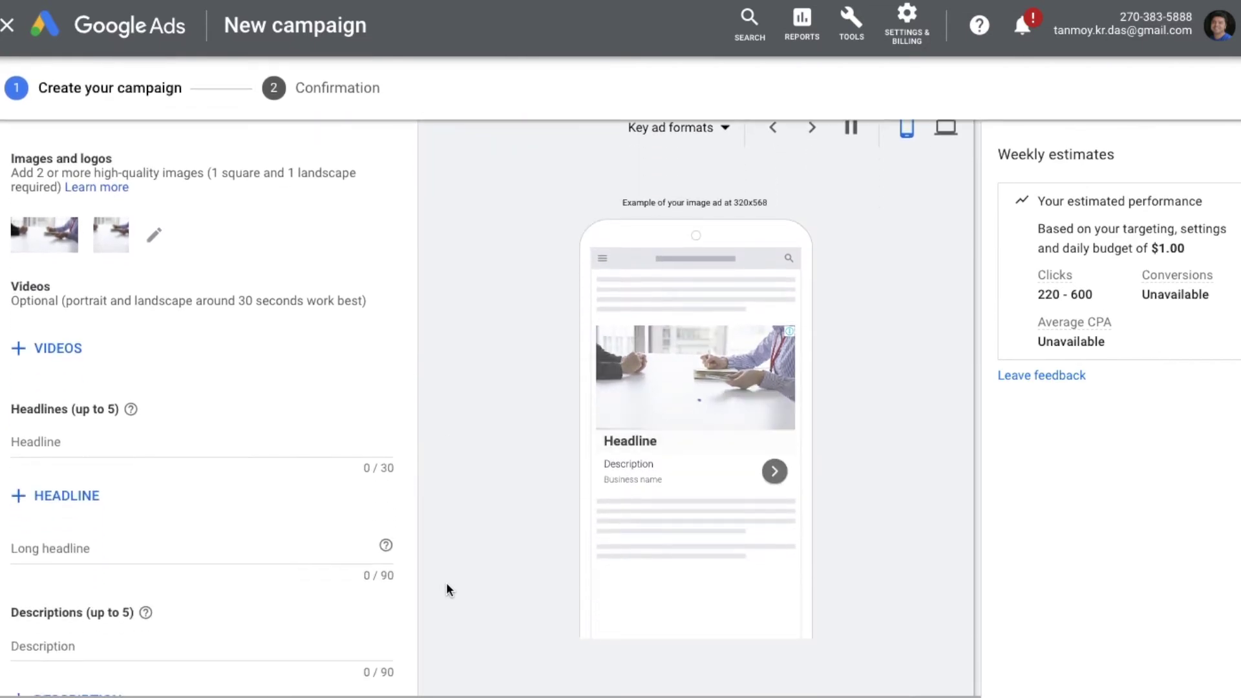
left_click(216, 445)
type("Best")
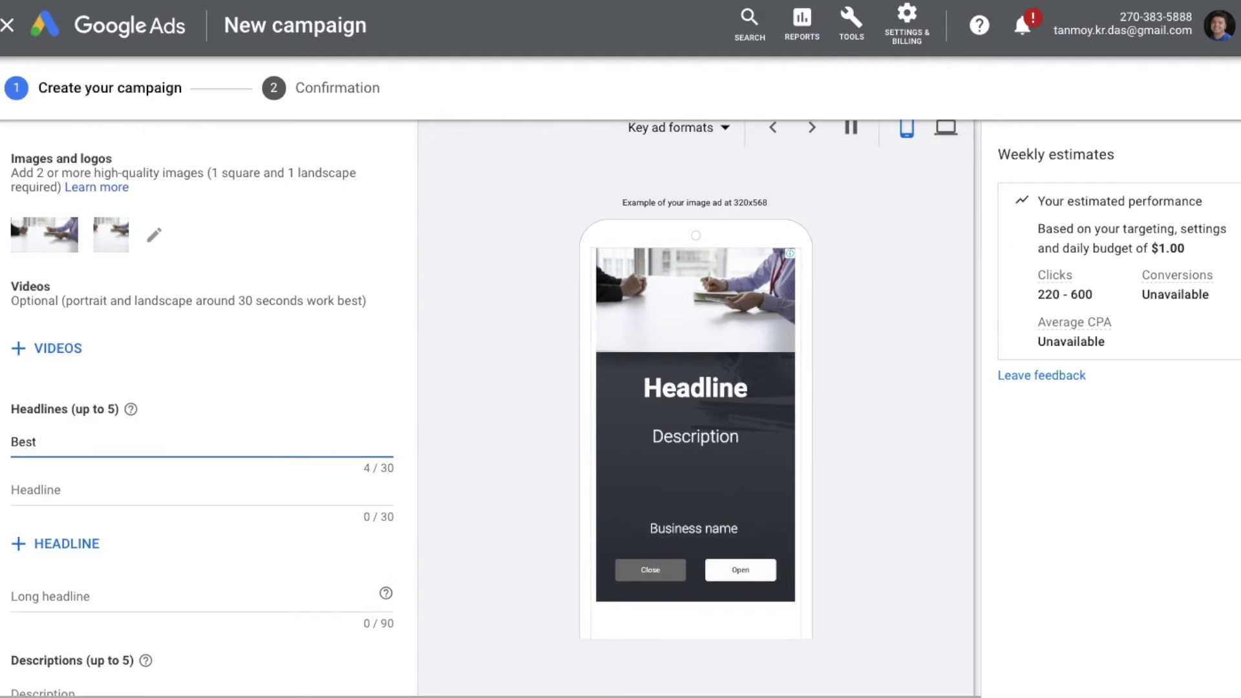
type(" Online Busi")
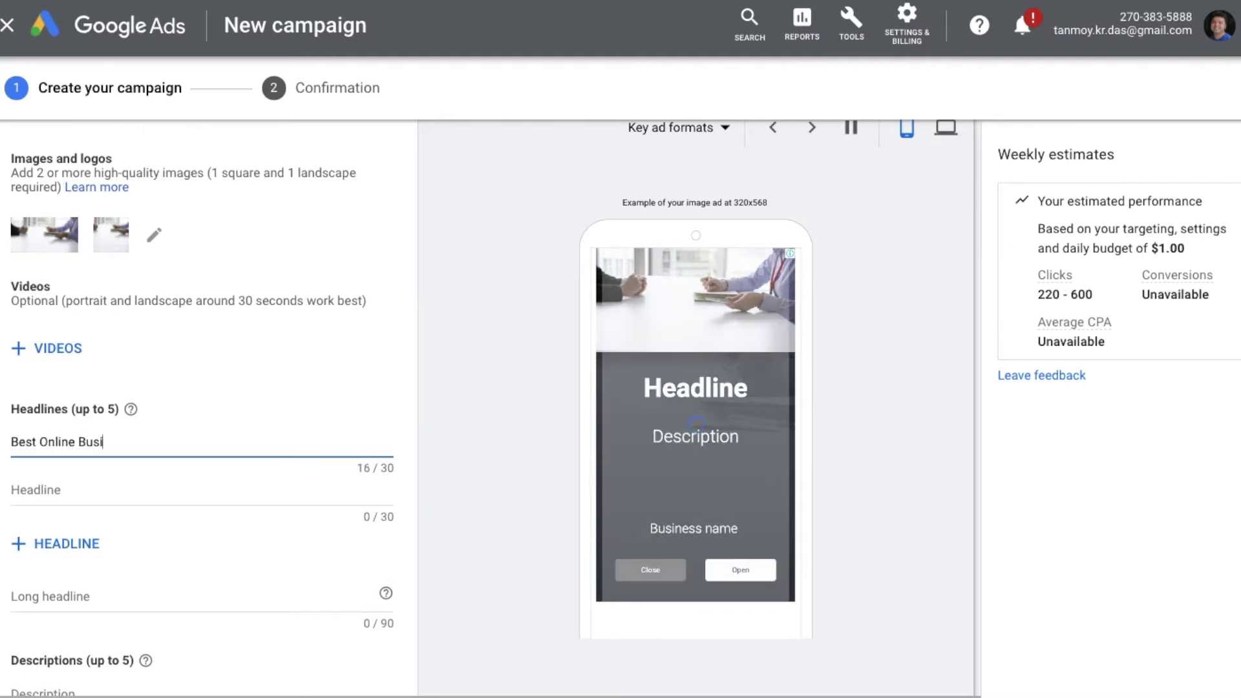
type("ness Direc")
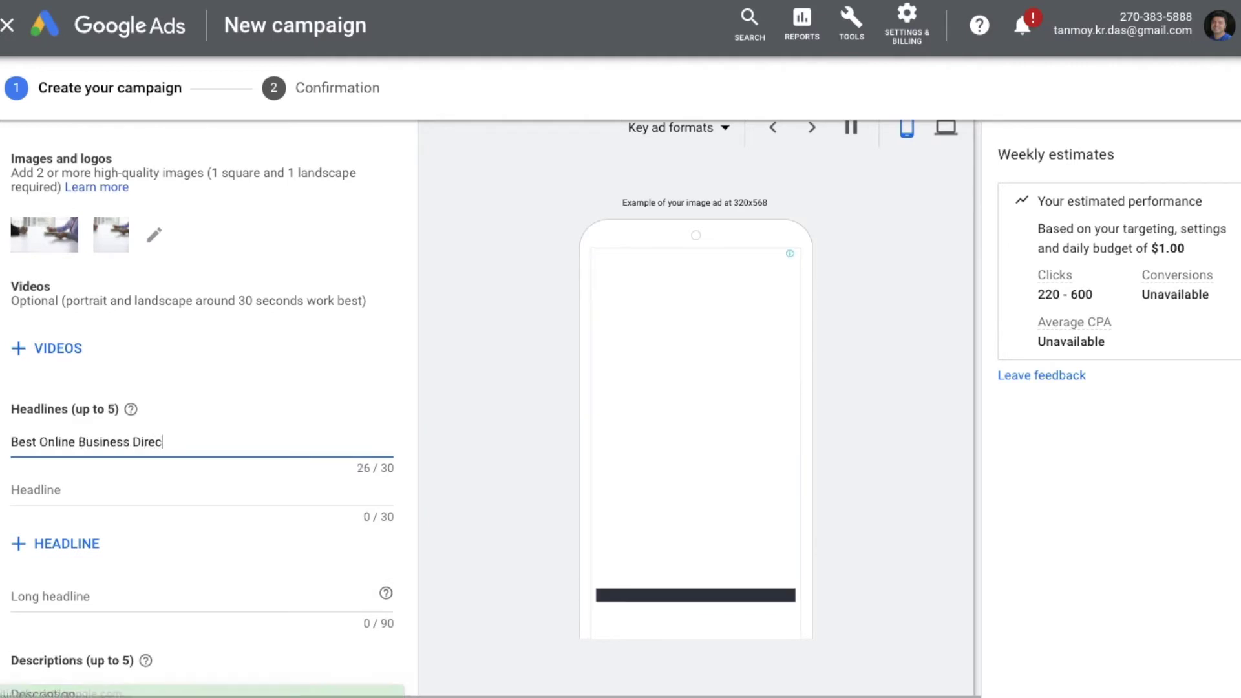
type("tory")
left_click(199, 494)
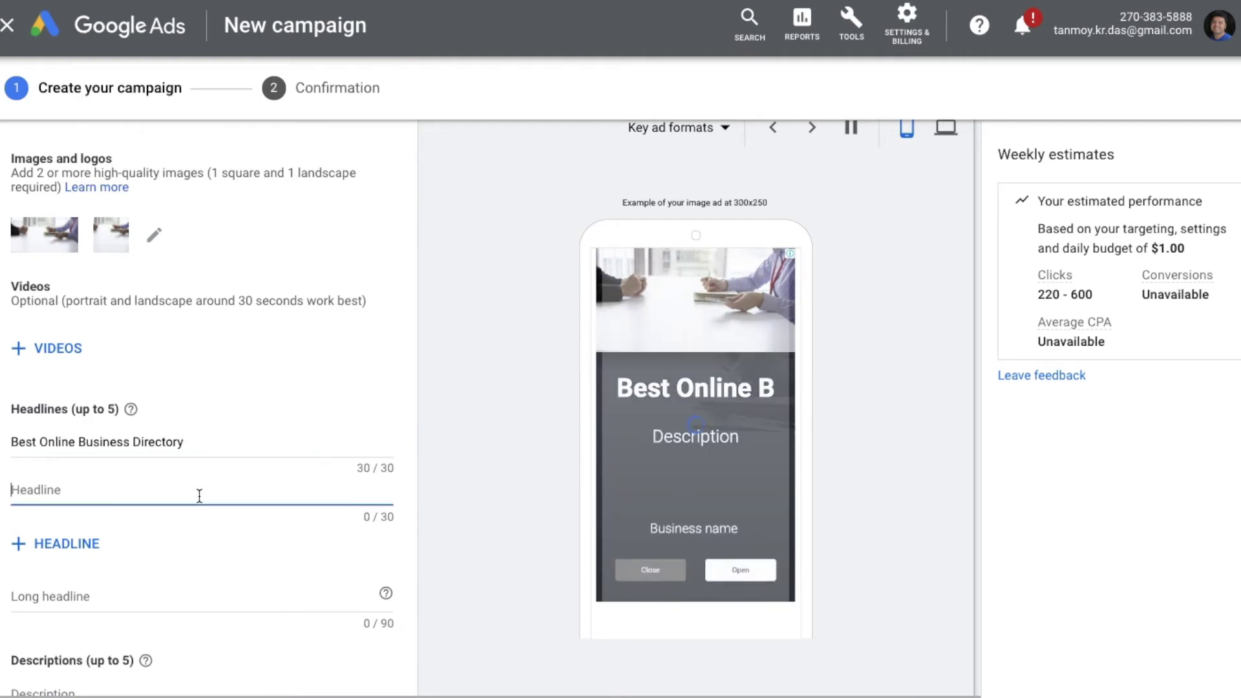
type("Online Business Directo")
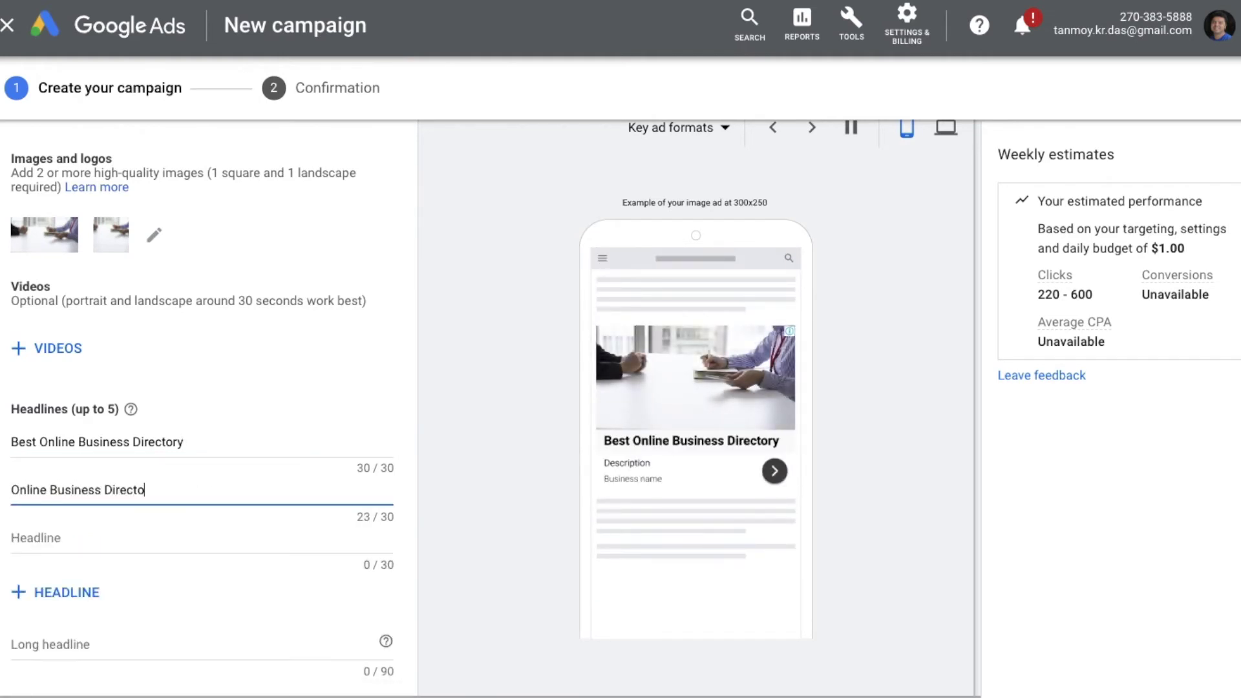
type("ry For")
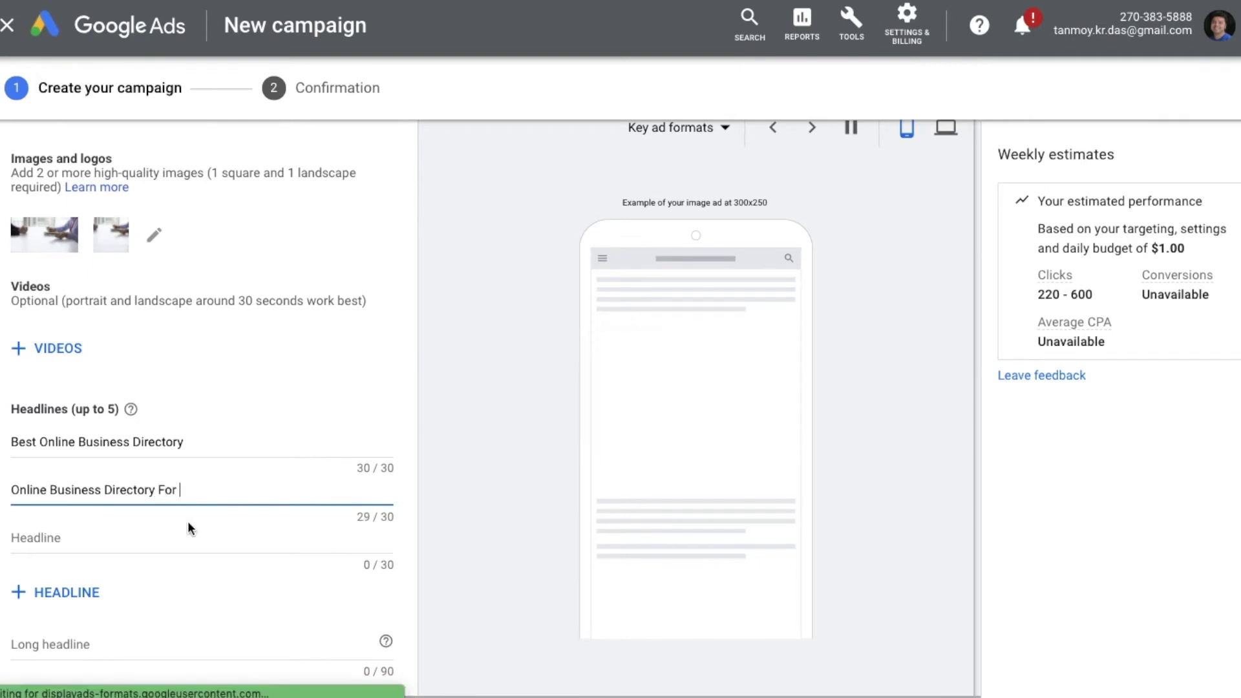
left_click(168, 544)
type("Everyone. Come")
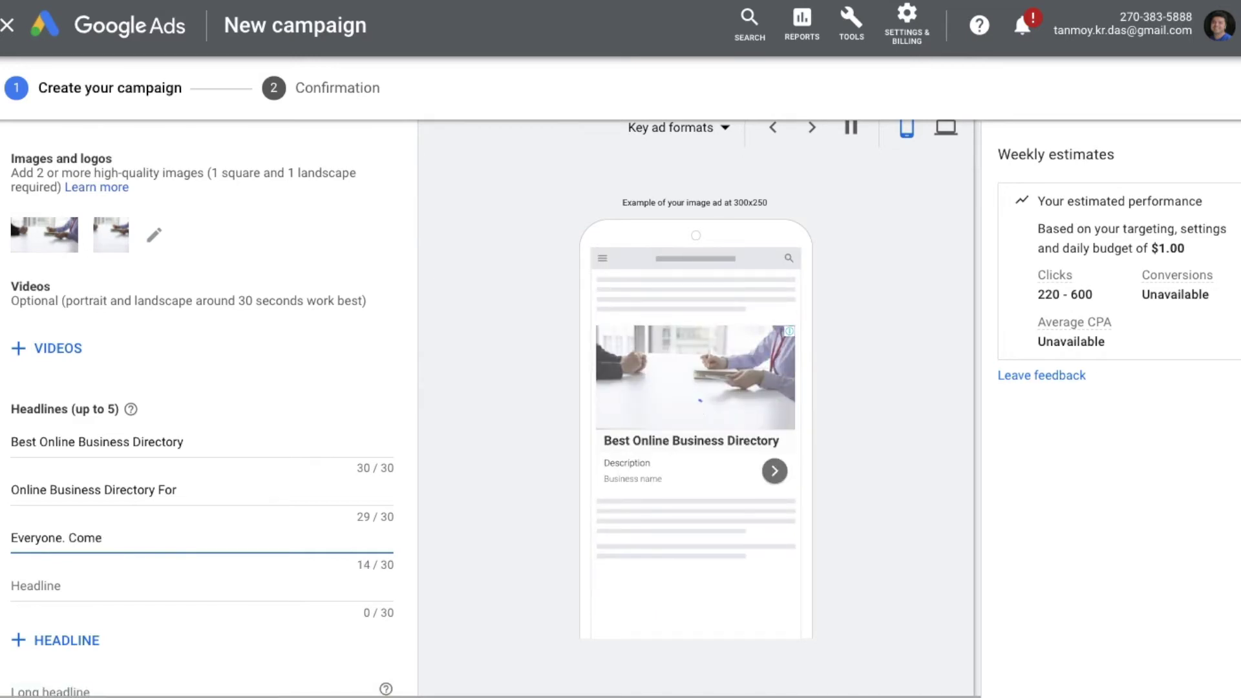
type("& Regi")
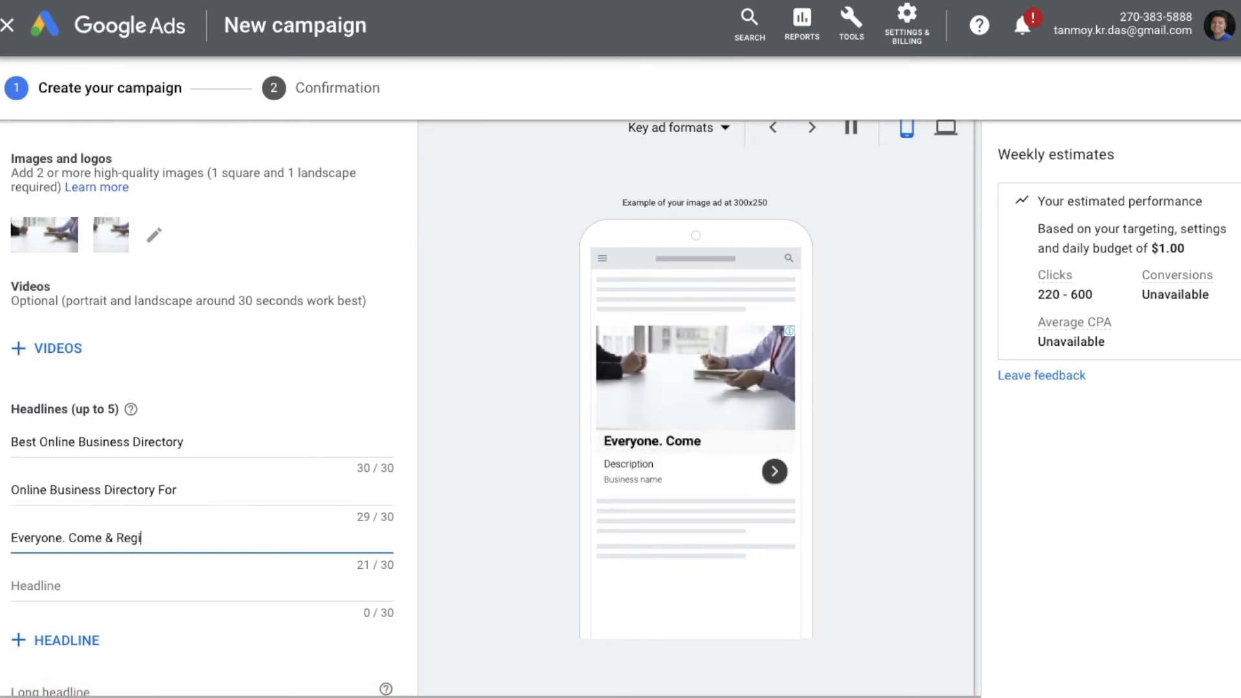
type("ster.")
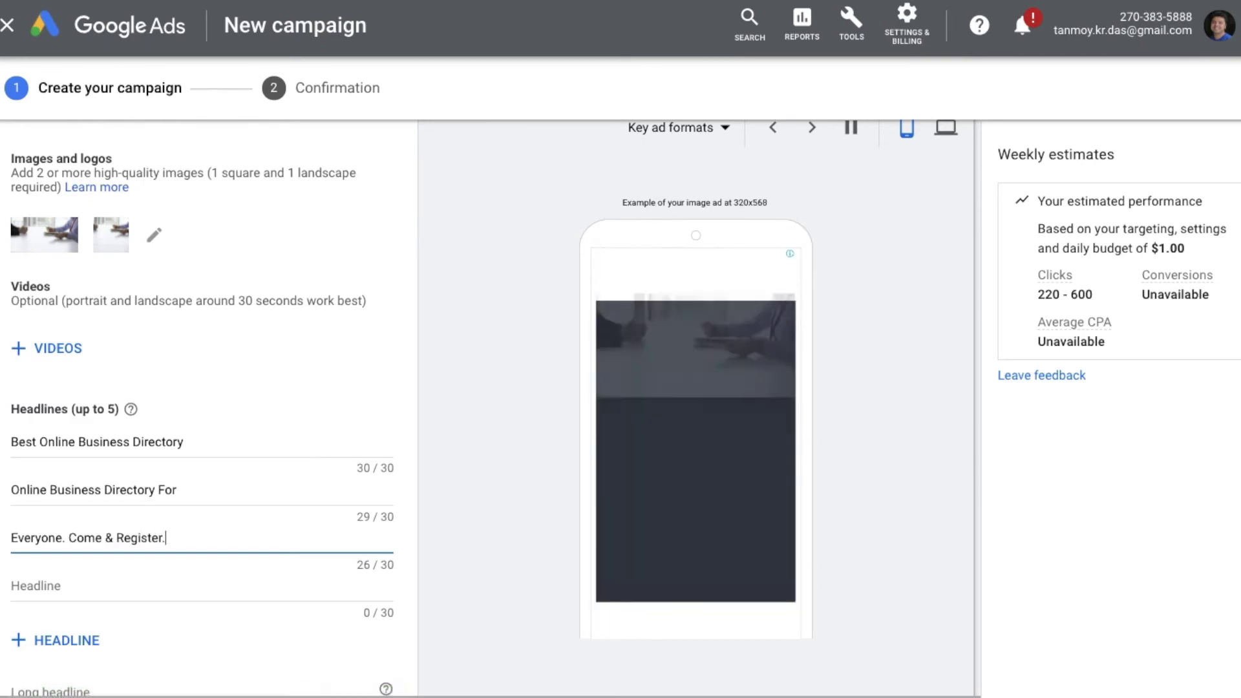
Add the headlines 'Best Deals Available Today.' and 'Best Deals For Everyone.'
left_click(154, 589)
type("B")
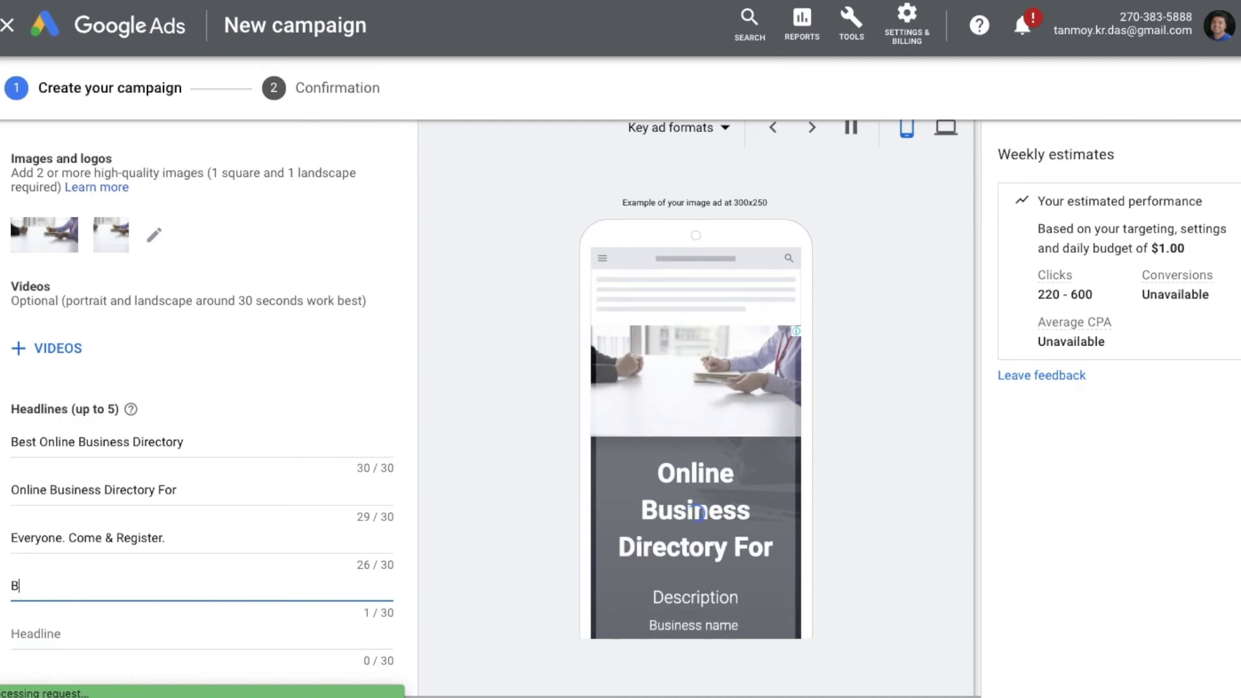
type("est Deals Available")
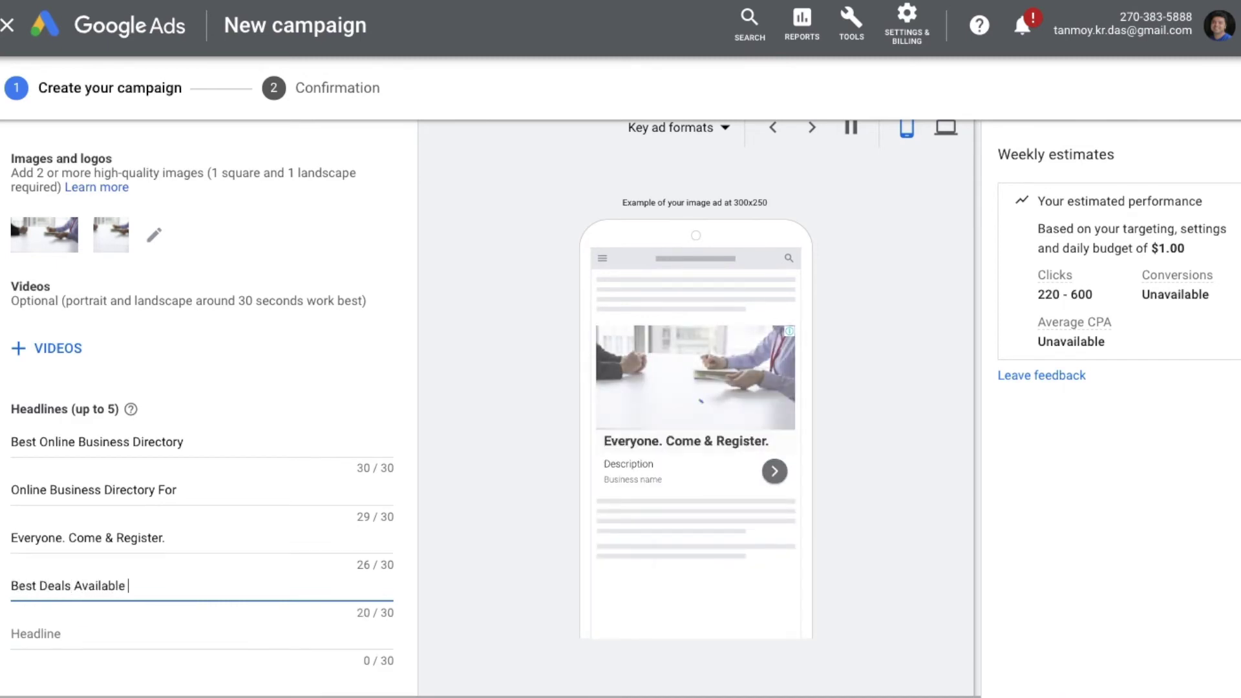
type("Today.")
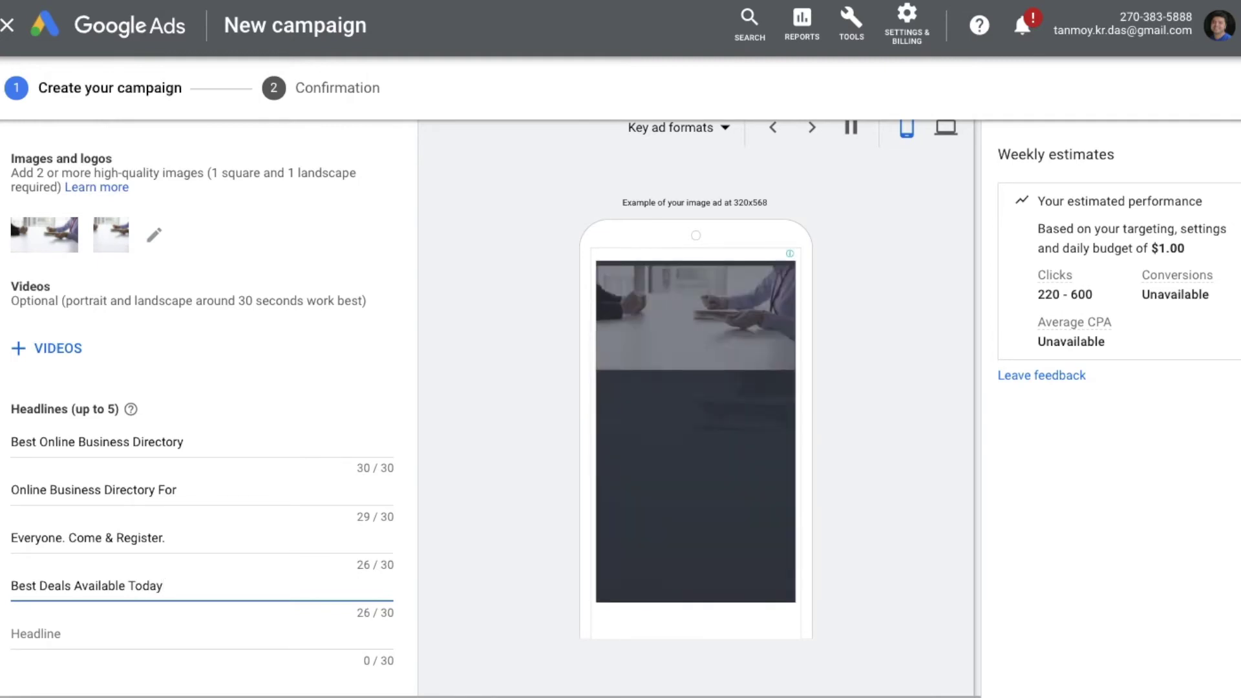
left_click(135, 642)
type("Come")
key("BackSpace")
key("BackSpace")
key("BackSpace")
key("BackSpace")
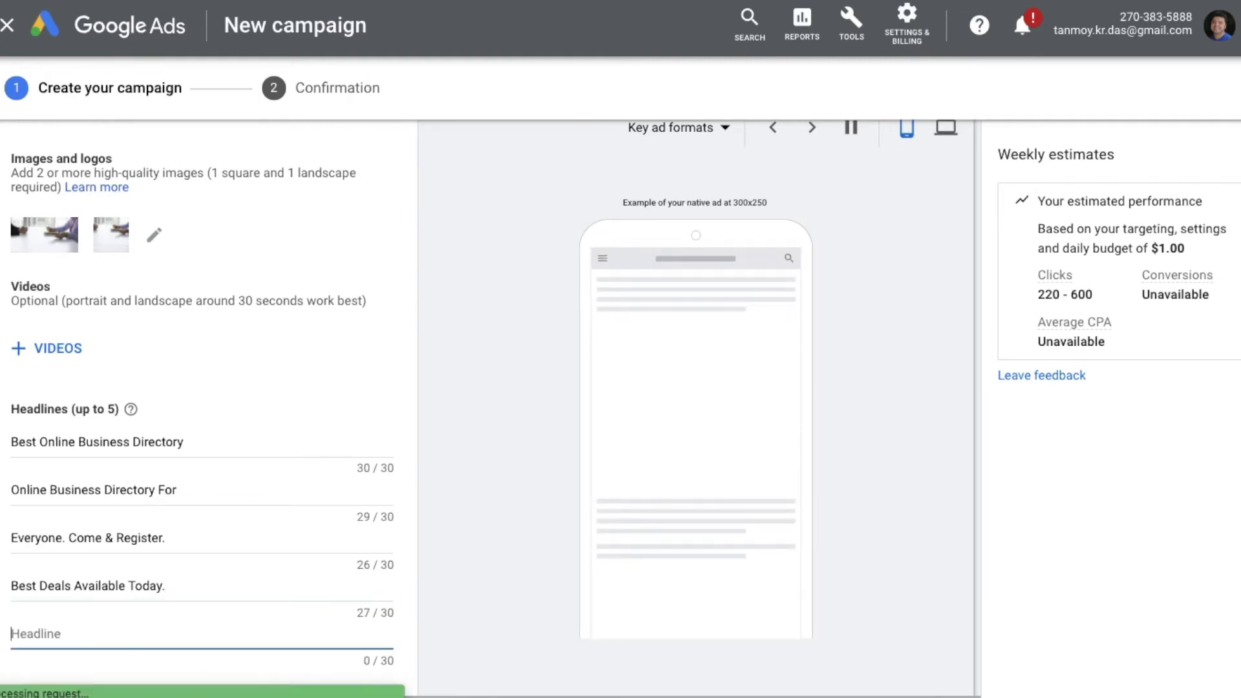
scroll(429, 435, "down", 3)
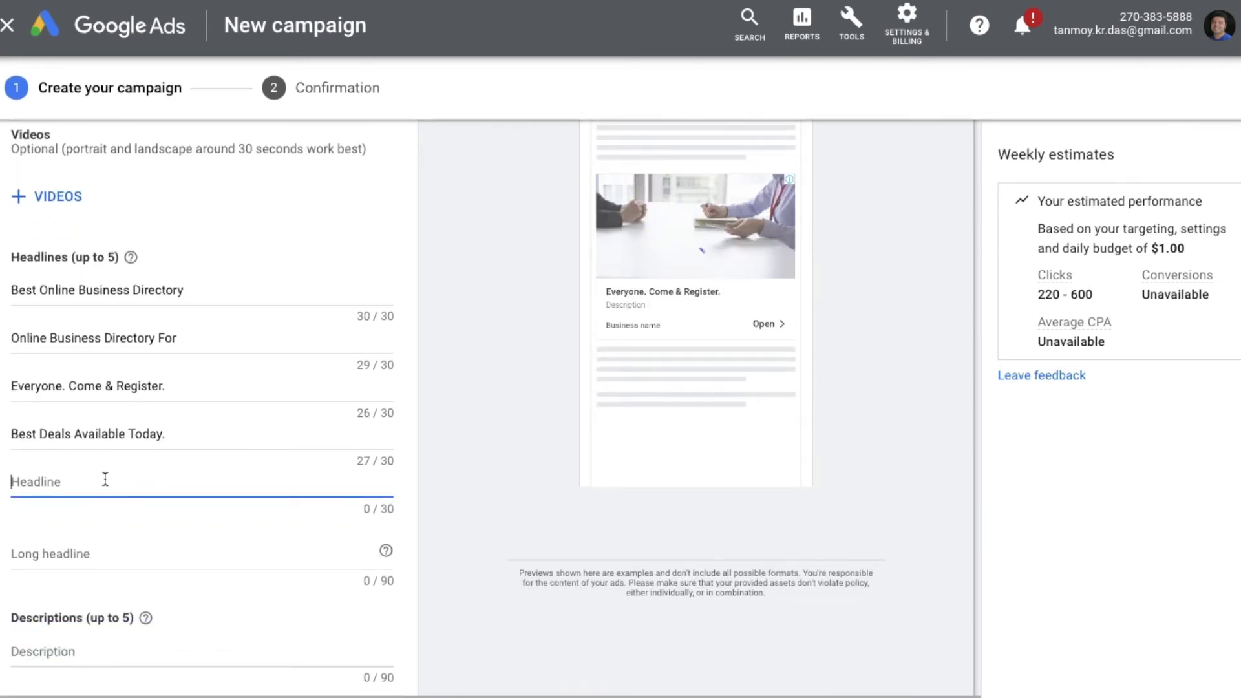
type("Best De")
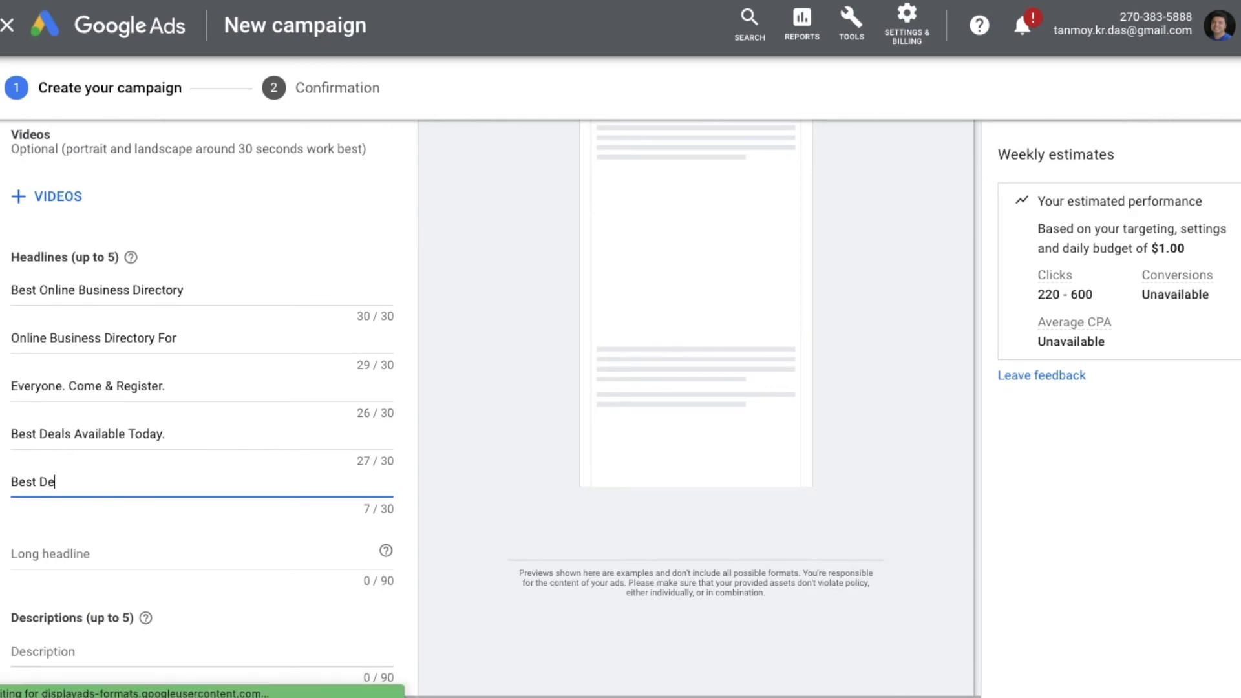
type("als For")
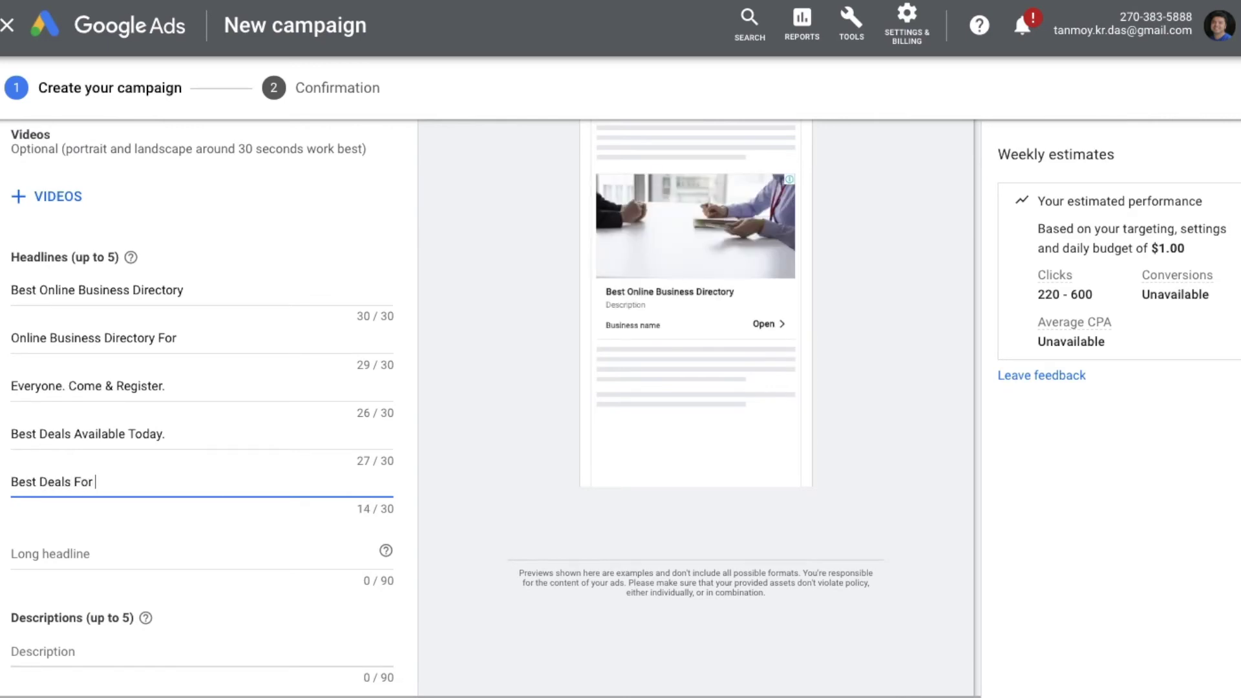
type(" Everyone.")
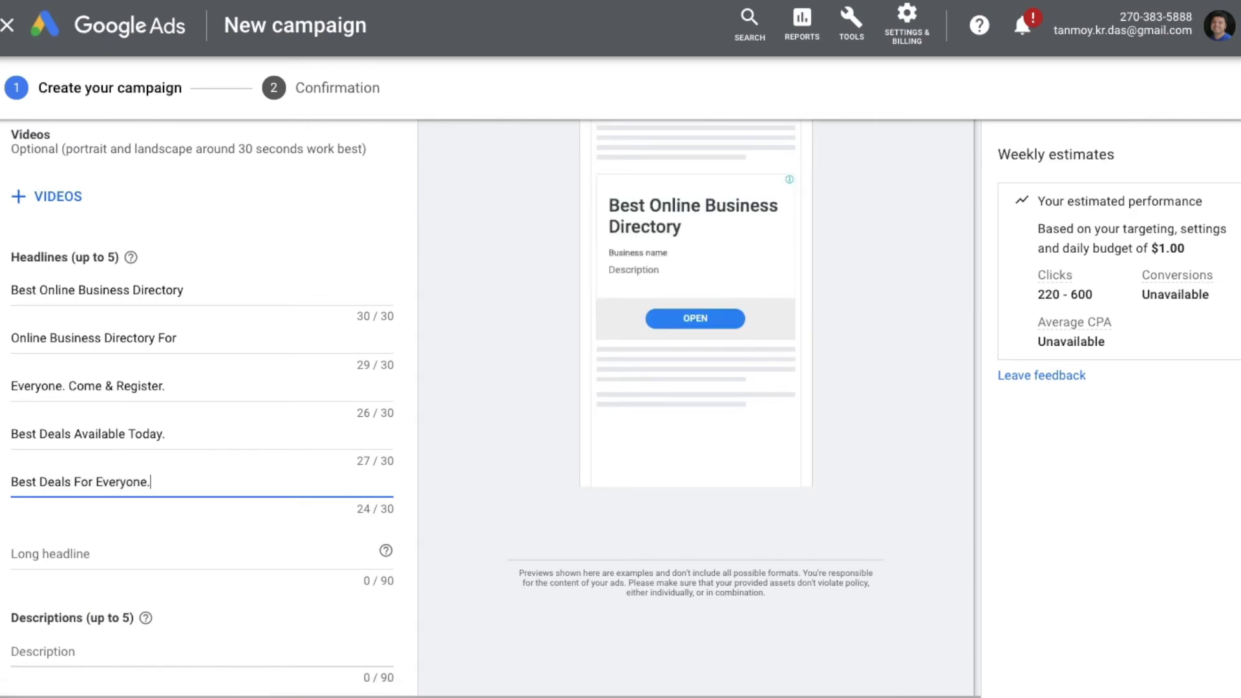
left_click(84, 550)
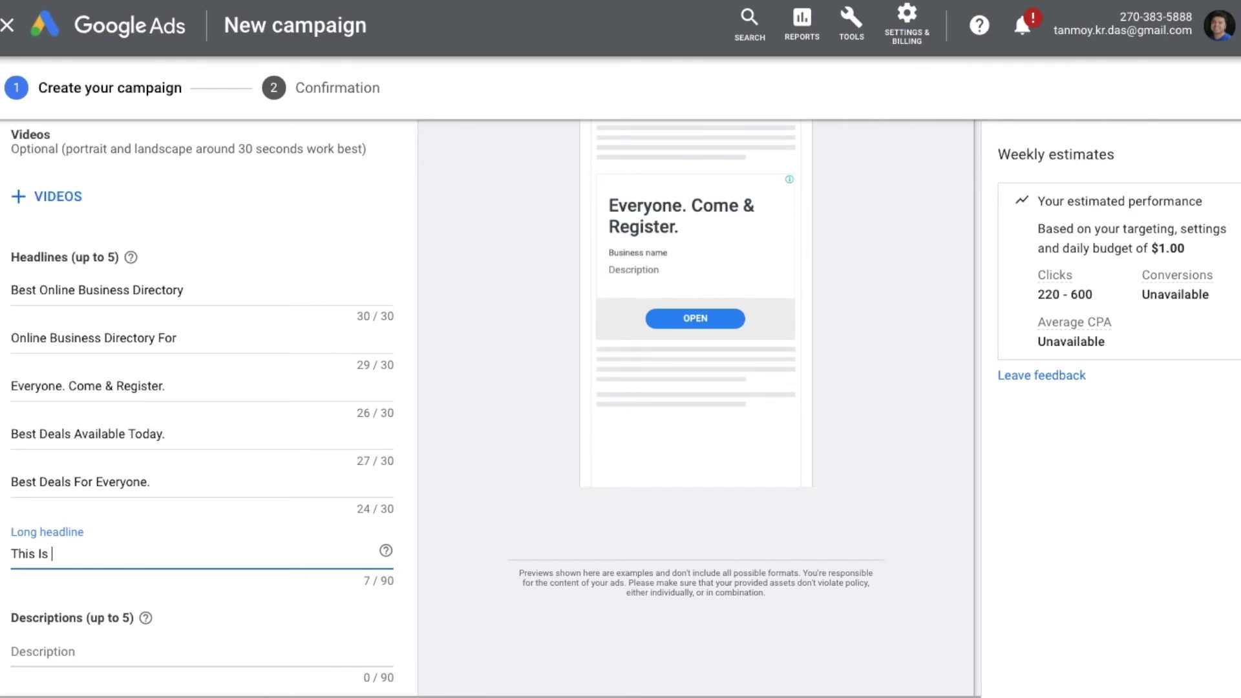
Type the 81-character long headline 'This Is The Best Way To Connect With Buyers And Sellers. Come Today And Register.'
type("Is The Best Way To")
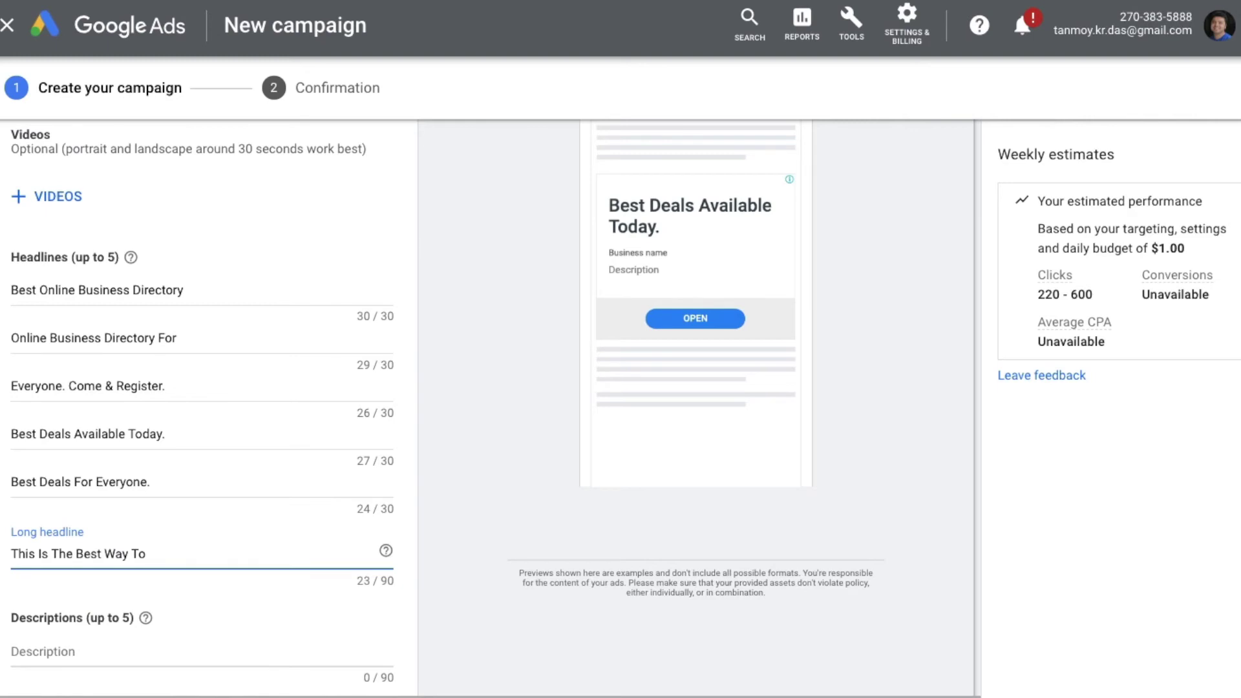
type(" Connect With Buyers And Seller")
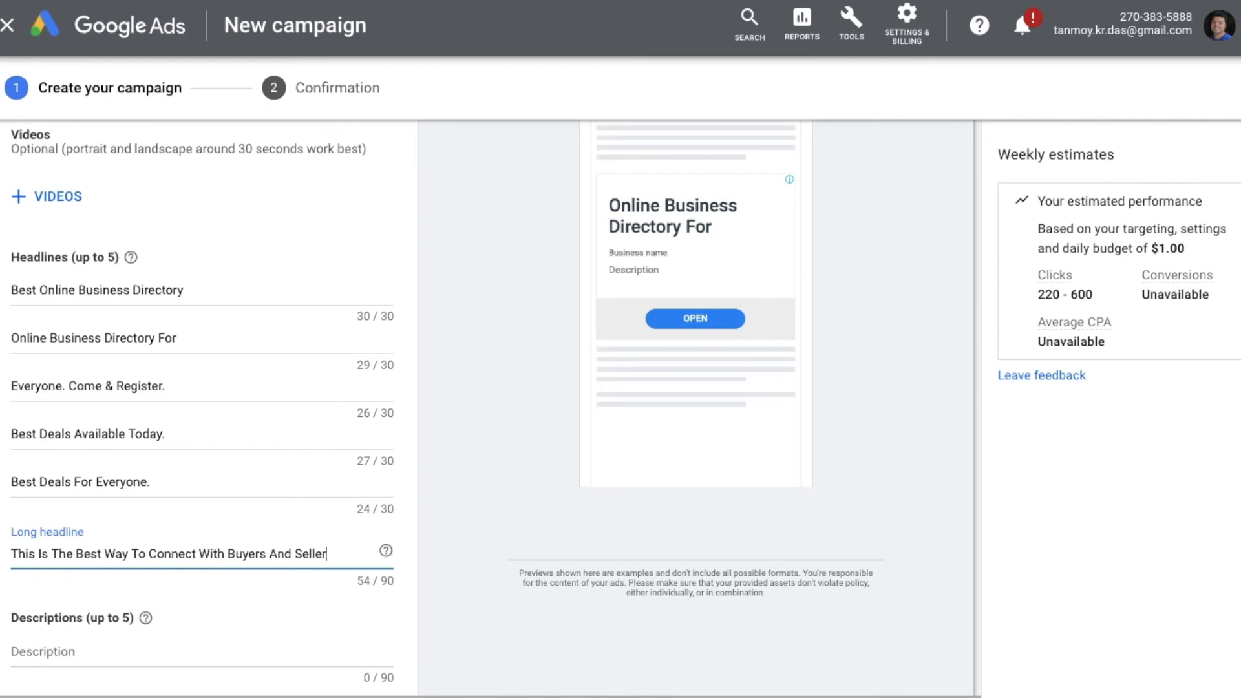
type("Come T")
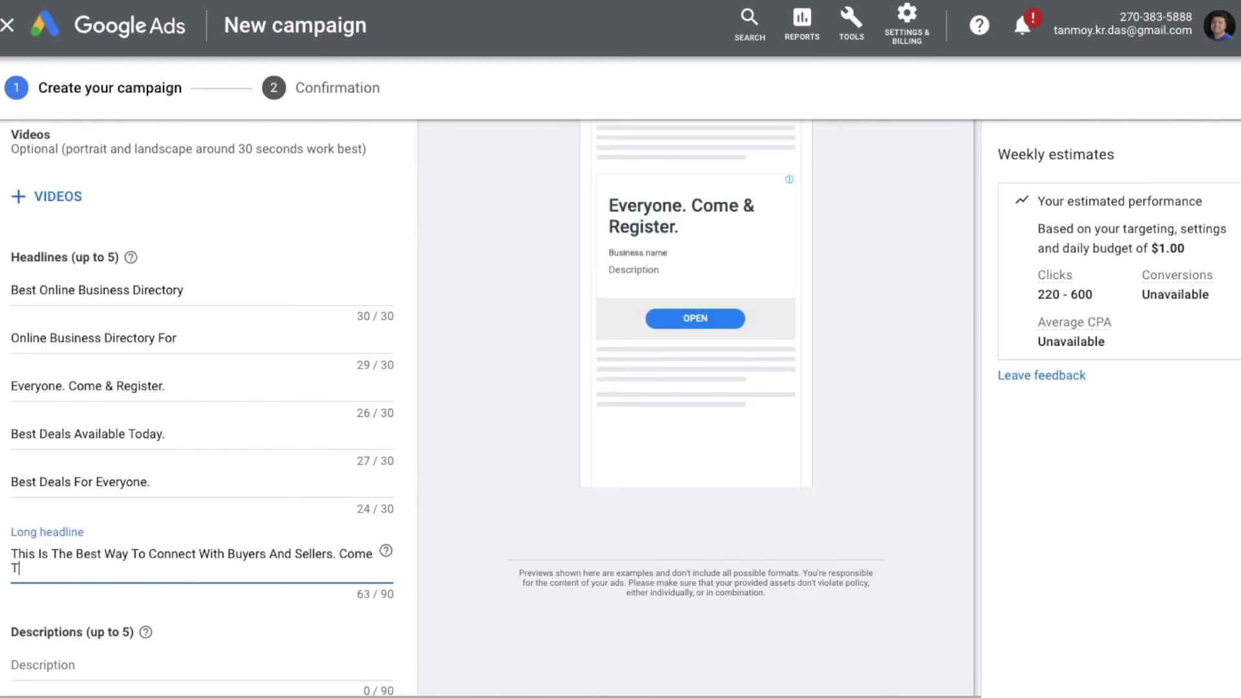
type("oday A")
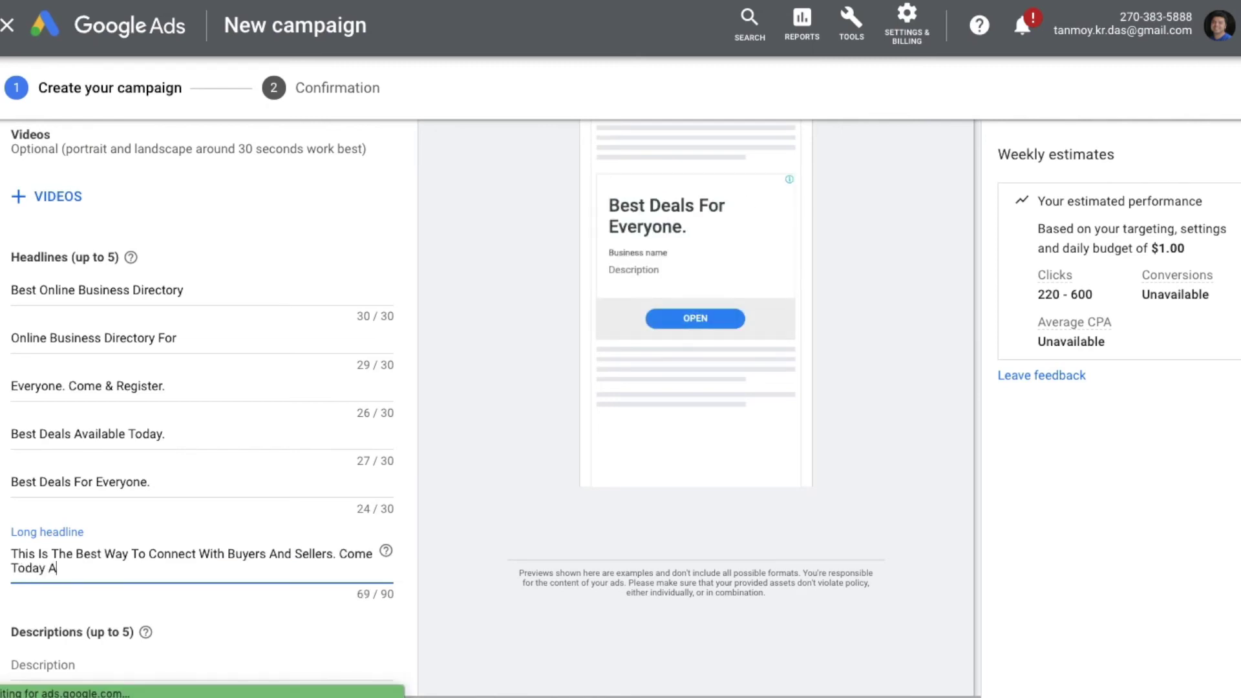
type("nd Register.")
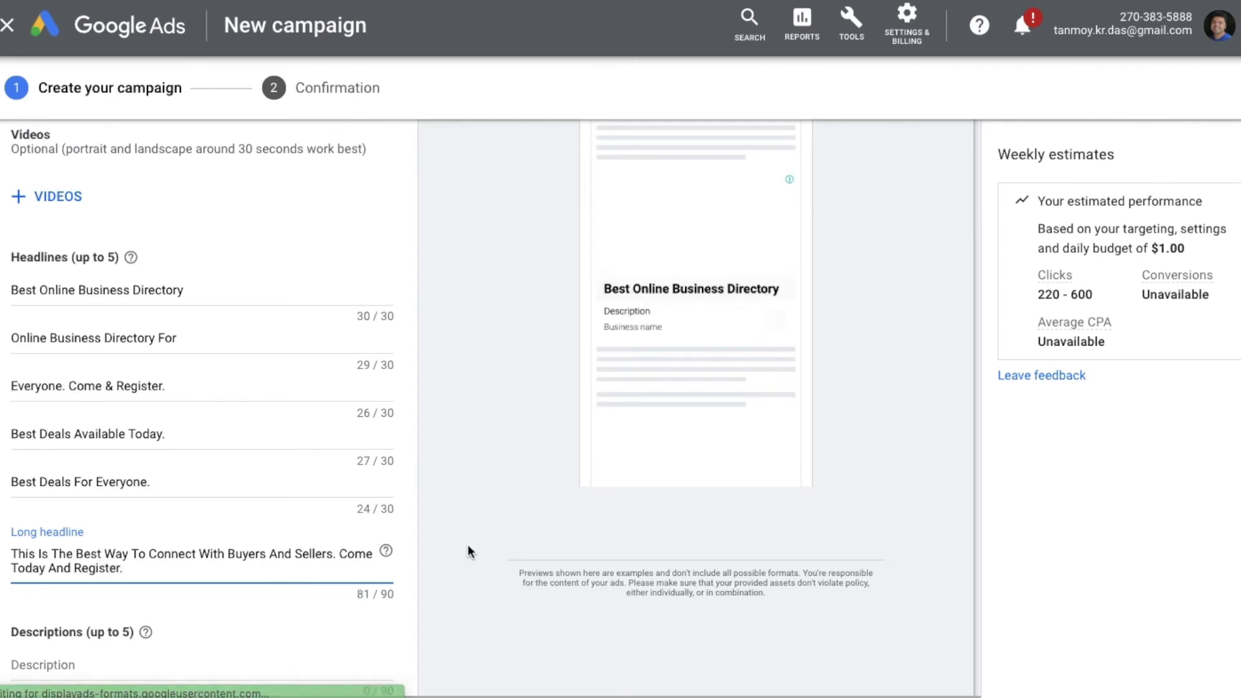
scroll(472, 598, "down", 1)
scroll(471, 597, "down", 4)
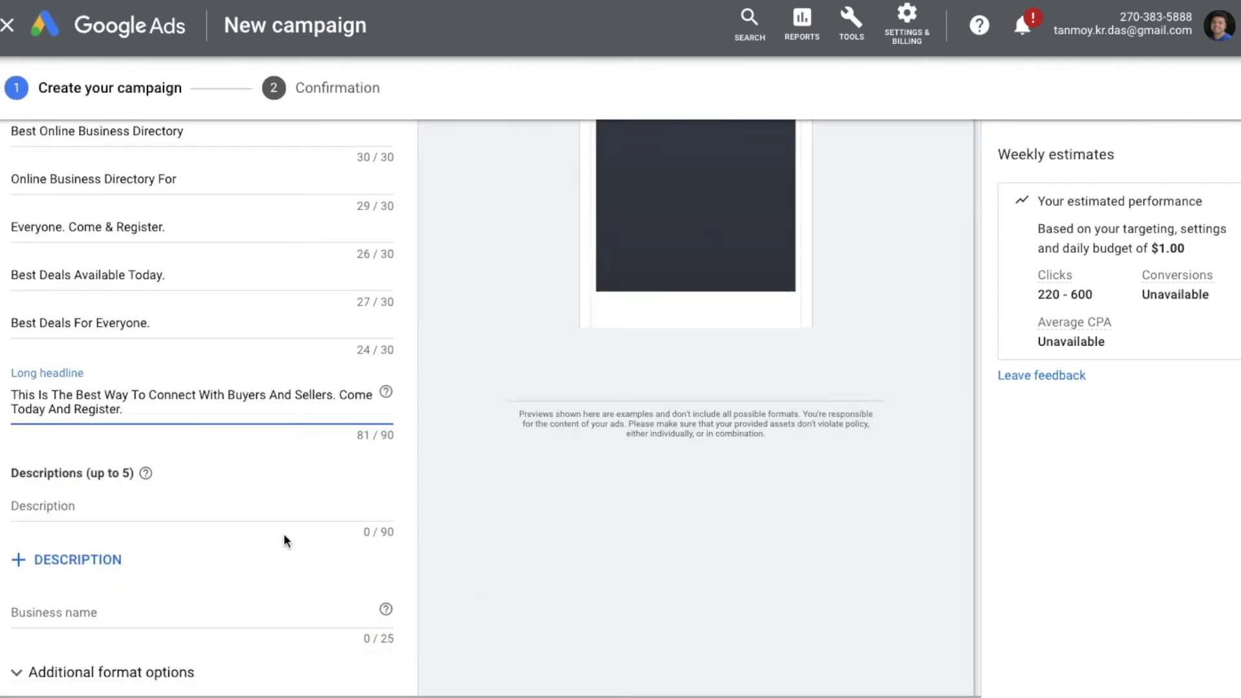
Fill two Description fields: 'Best Online Business Directory For Everyone.' and 'Best Offers for Everyone To Select From.'
left_click(179, 512)
type("Be")
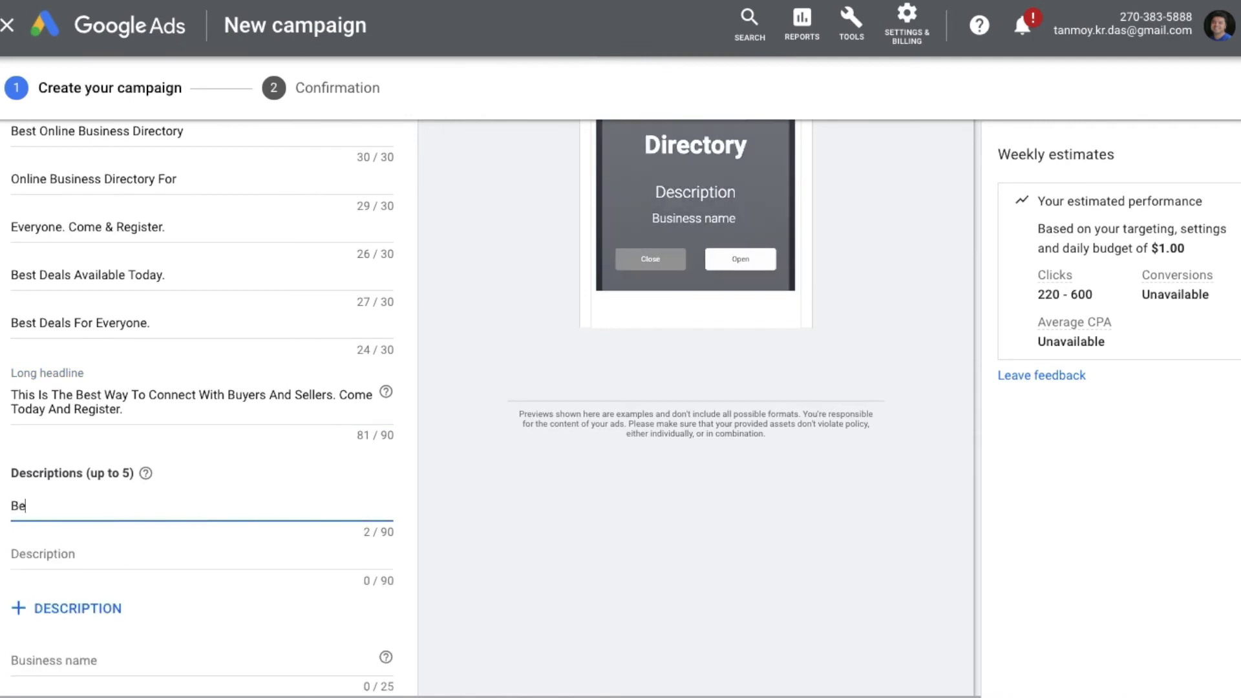
type("st Online B")
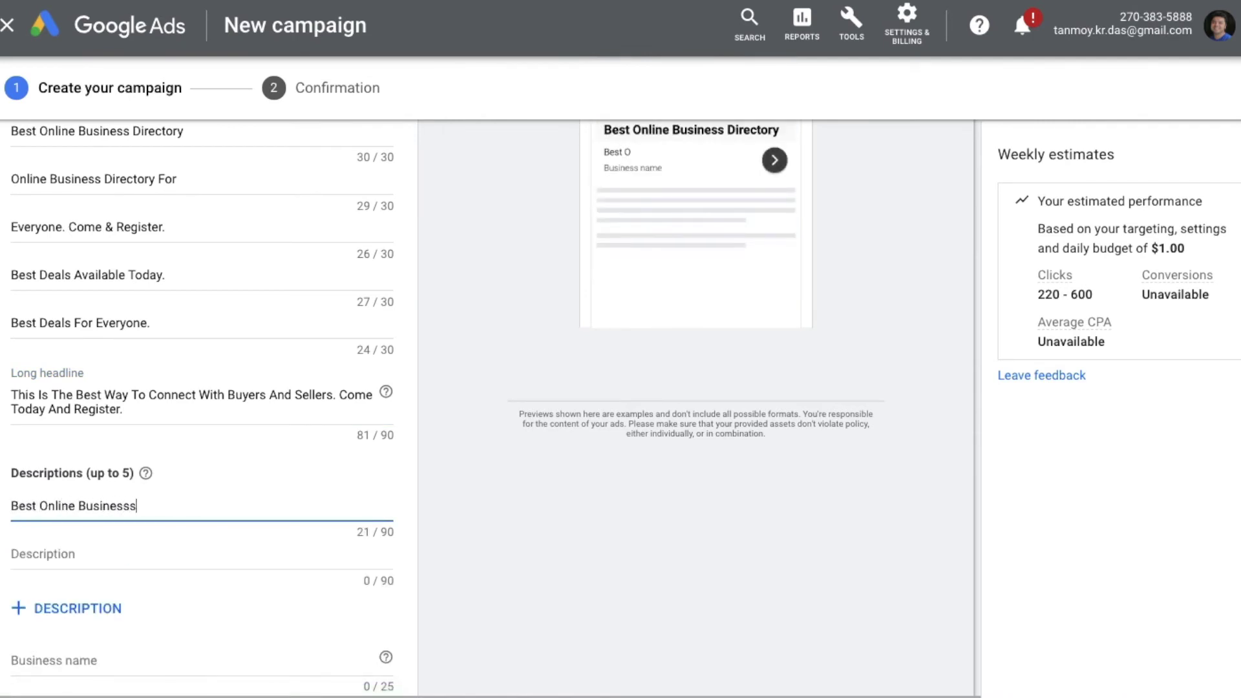
type("usiness Directo")
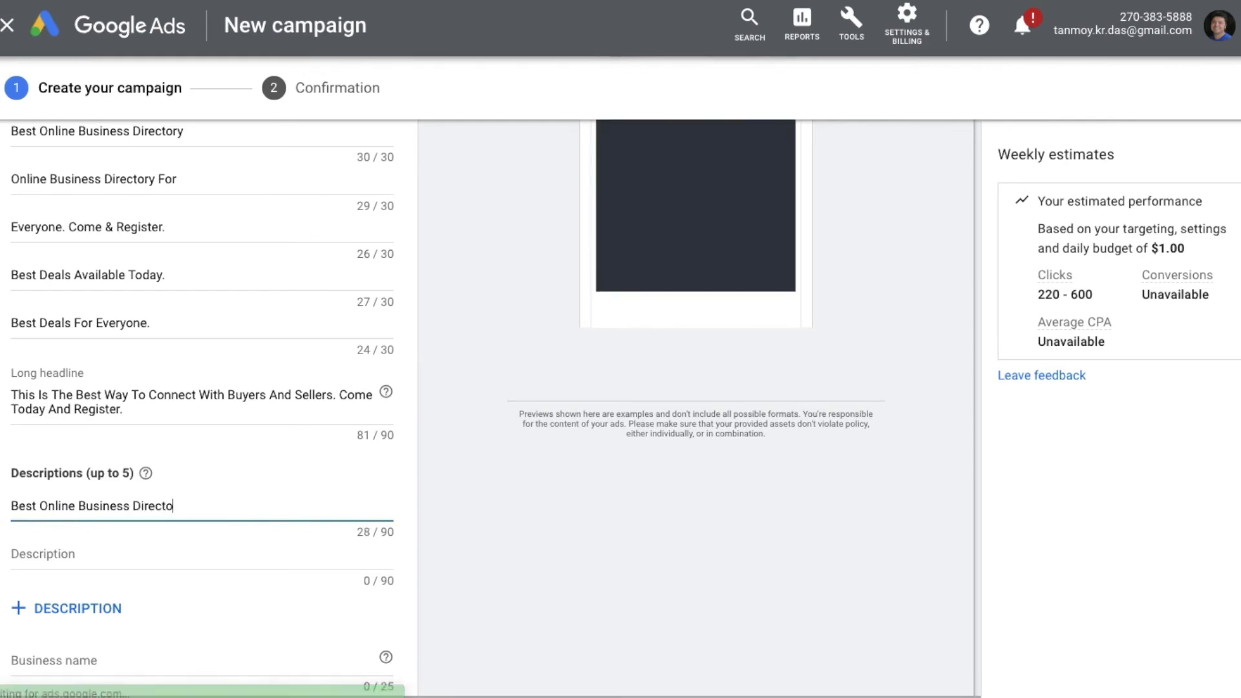
type("ry For Everyone.")
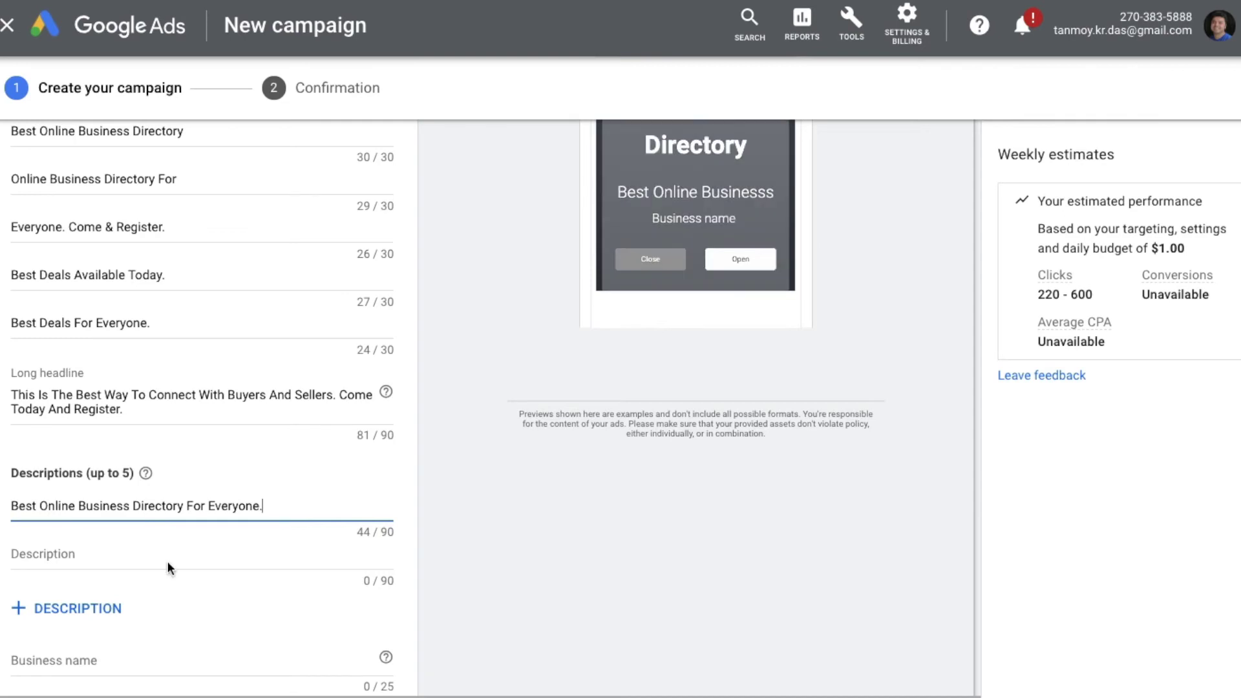
left_click(167, 561)
type("Best")
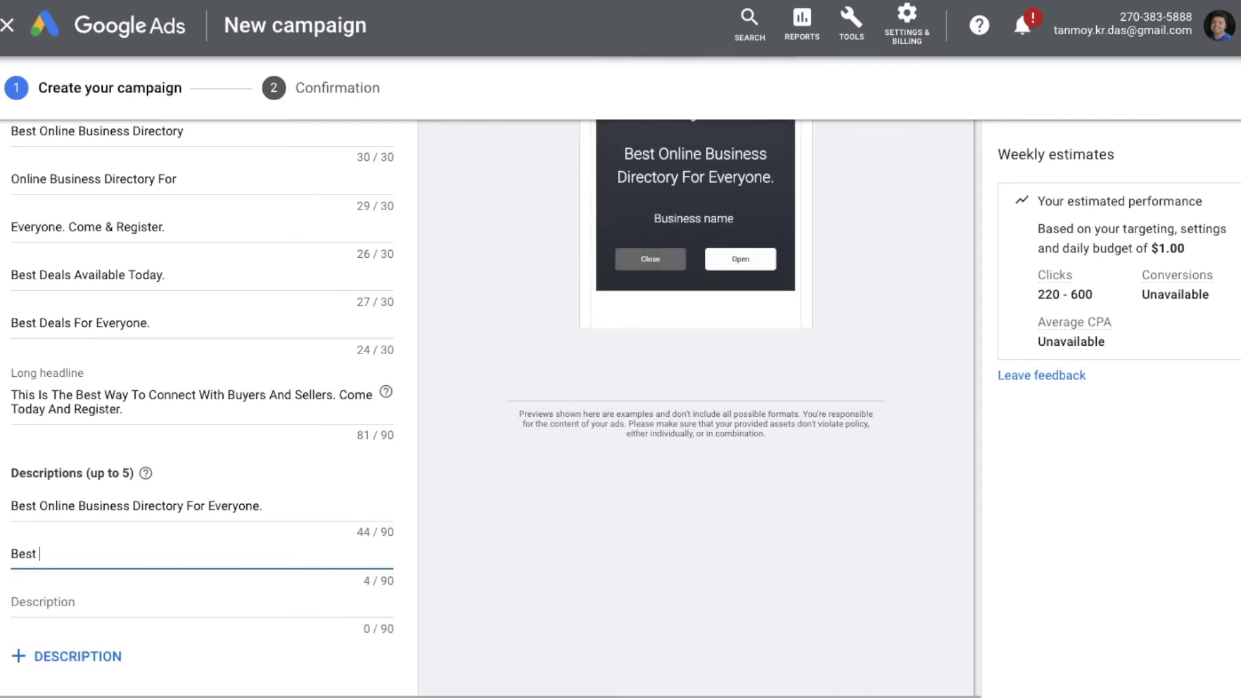
type(" Offe")
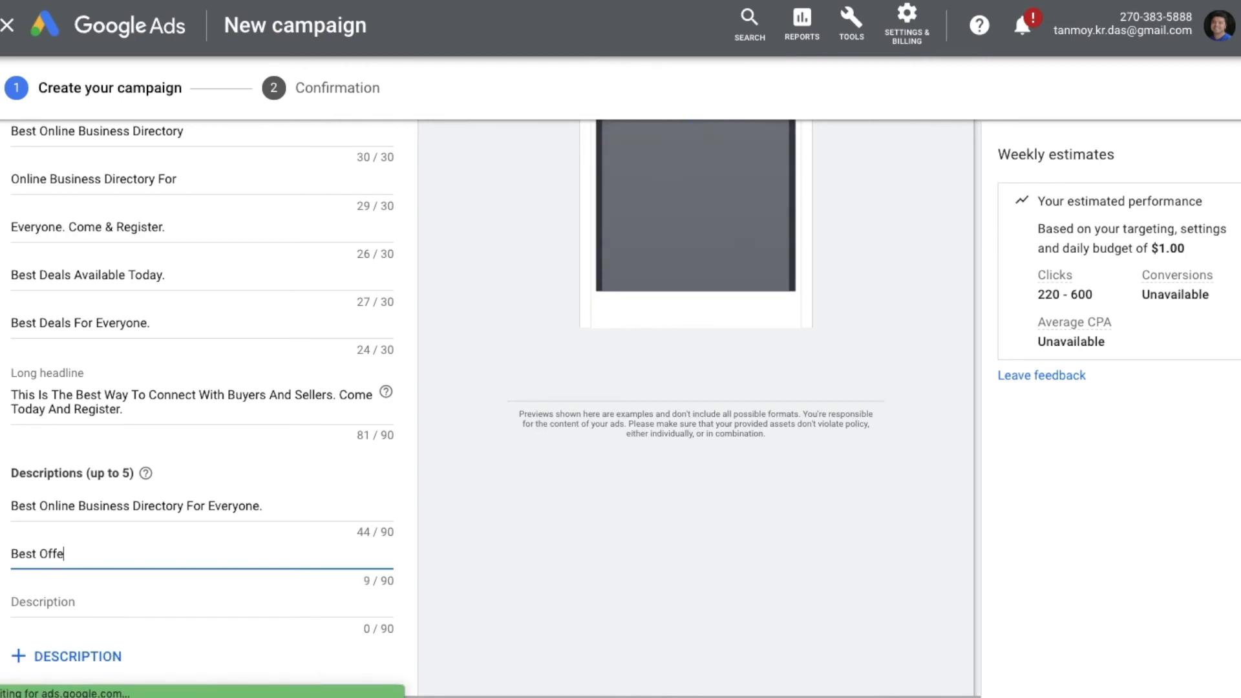
type("rs ")
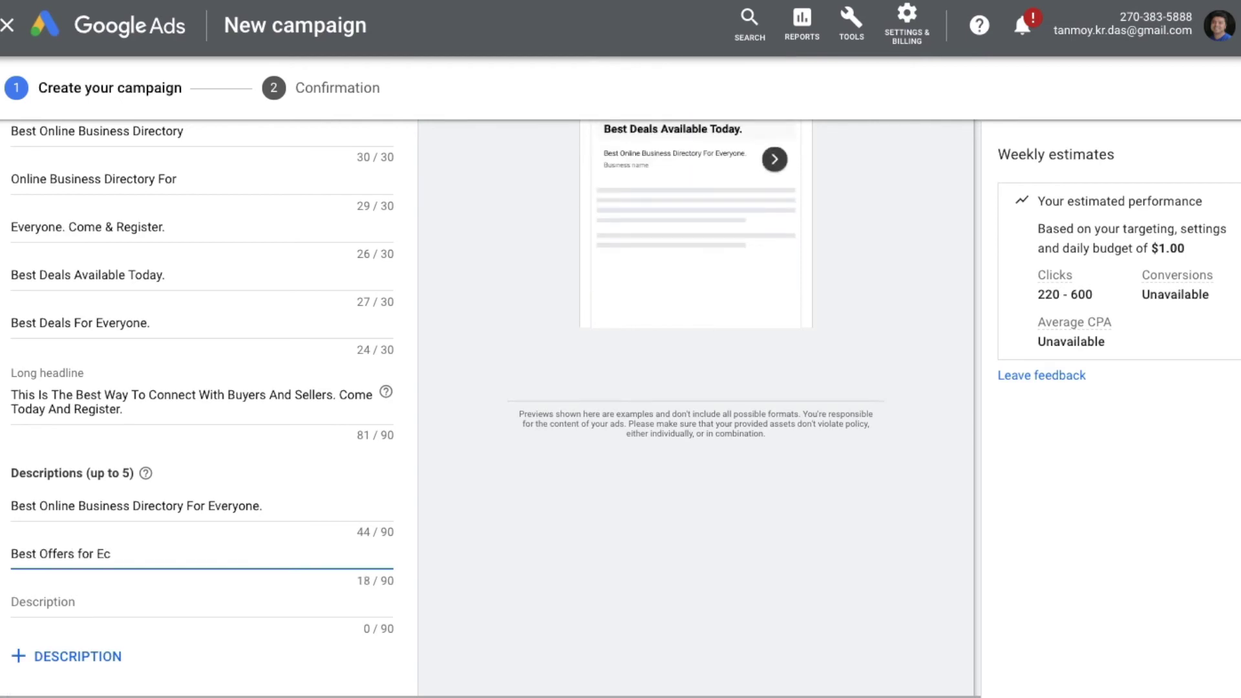
type("for Everyone T")
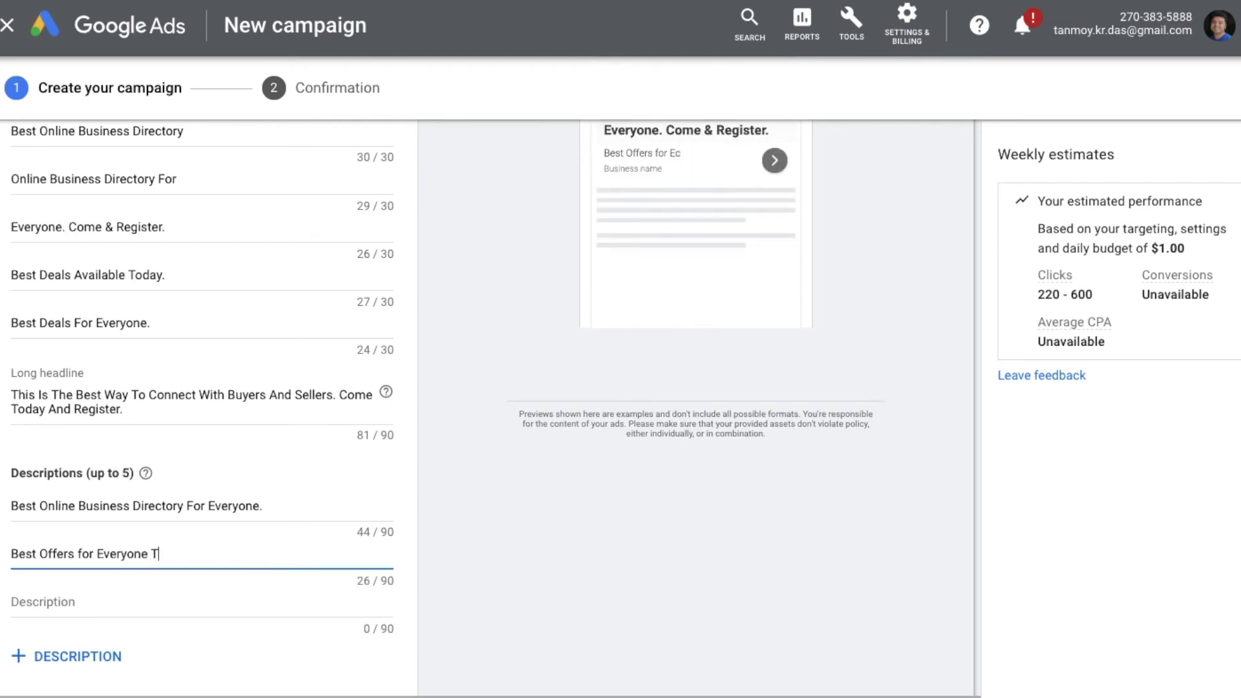
type("o Select From.")
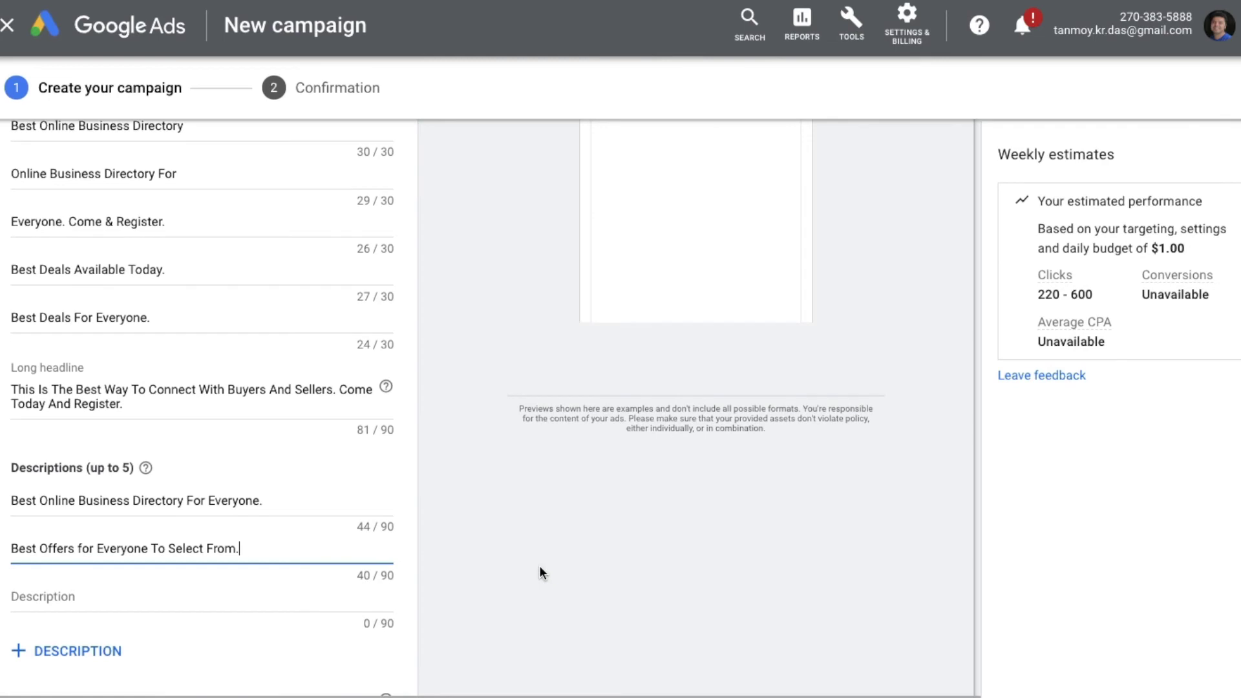
scroll(539, 574, "down", 2)
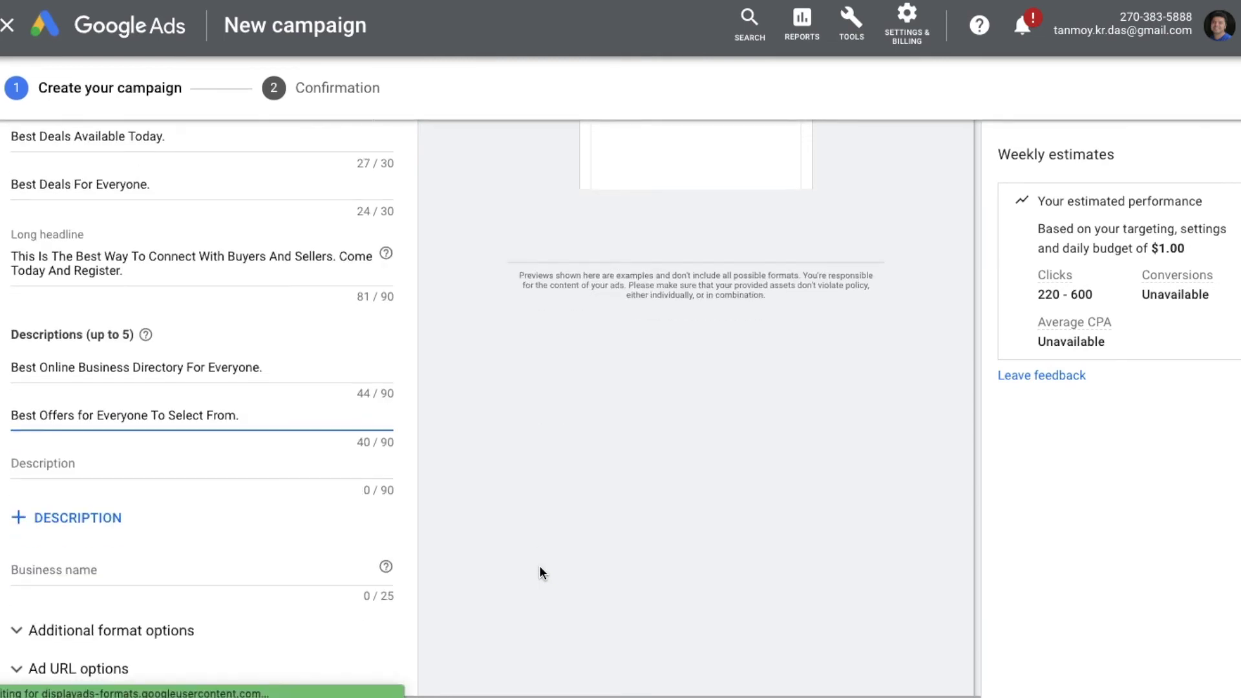
Enter 'India Business Today' as the ad's business name
left_click(173, 564)
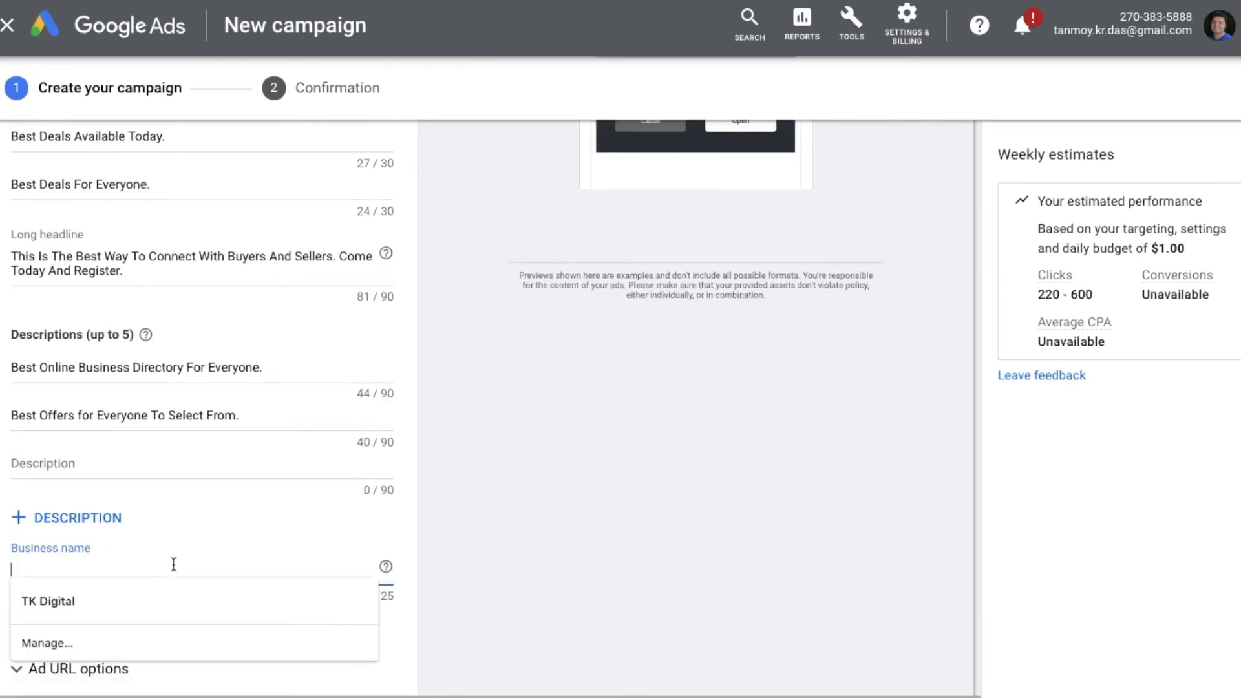
type("India B")
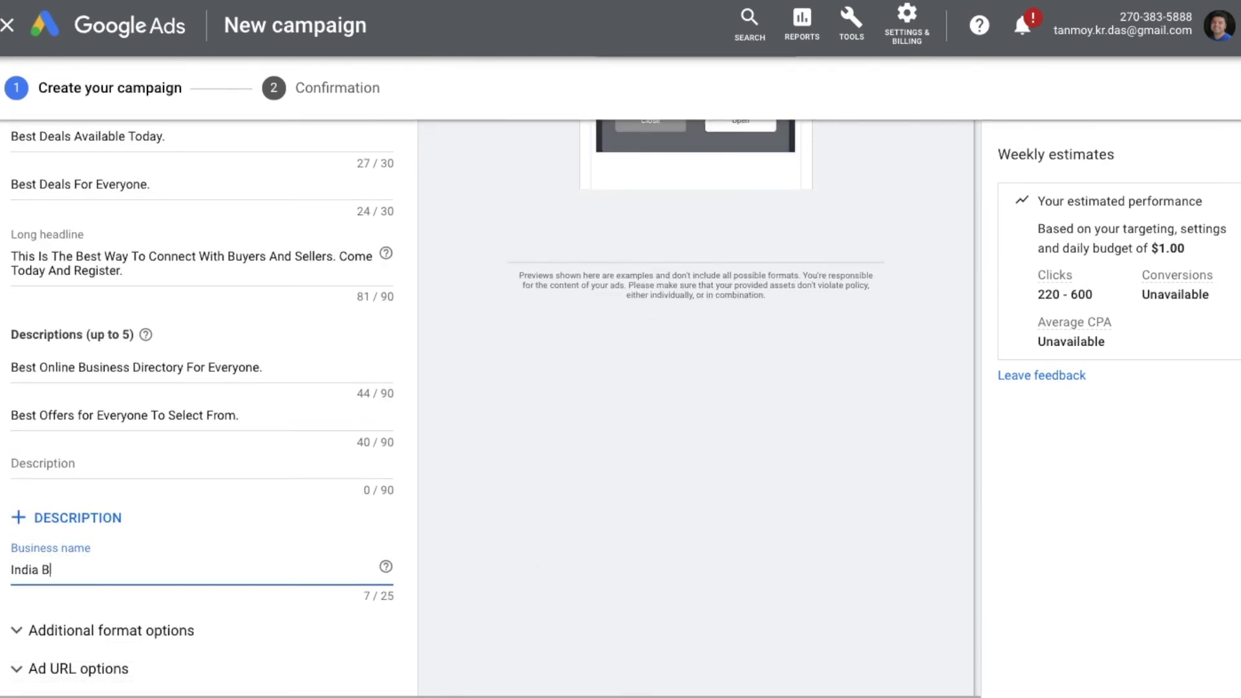
type("uisine")
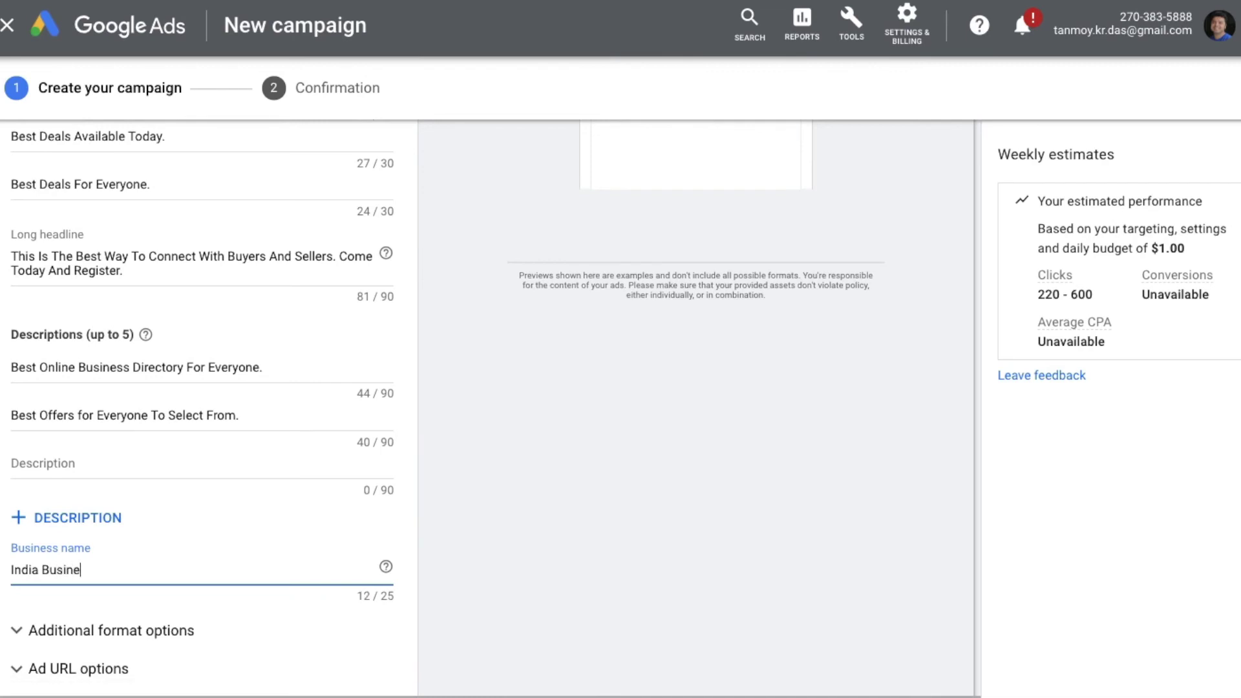
type("ss Today")
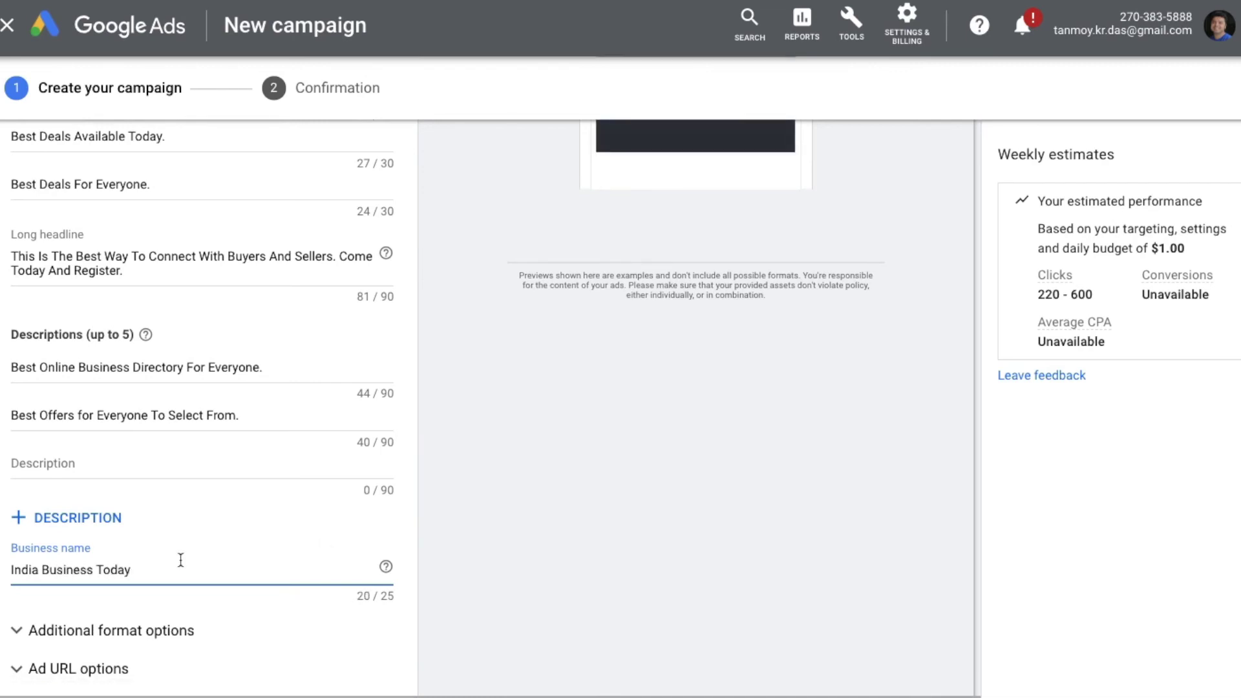
scroll(627, 581, "down", 2)
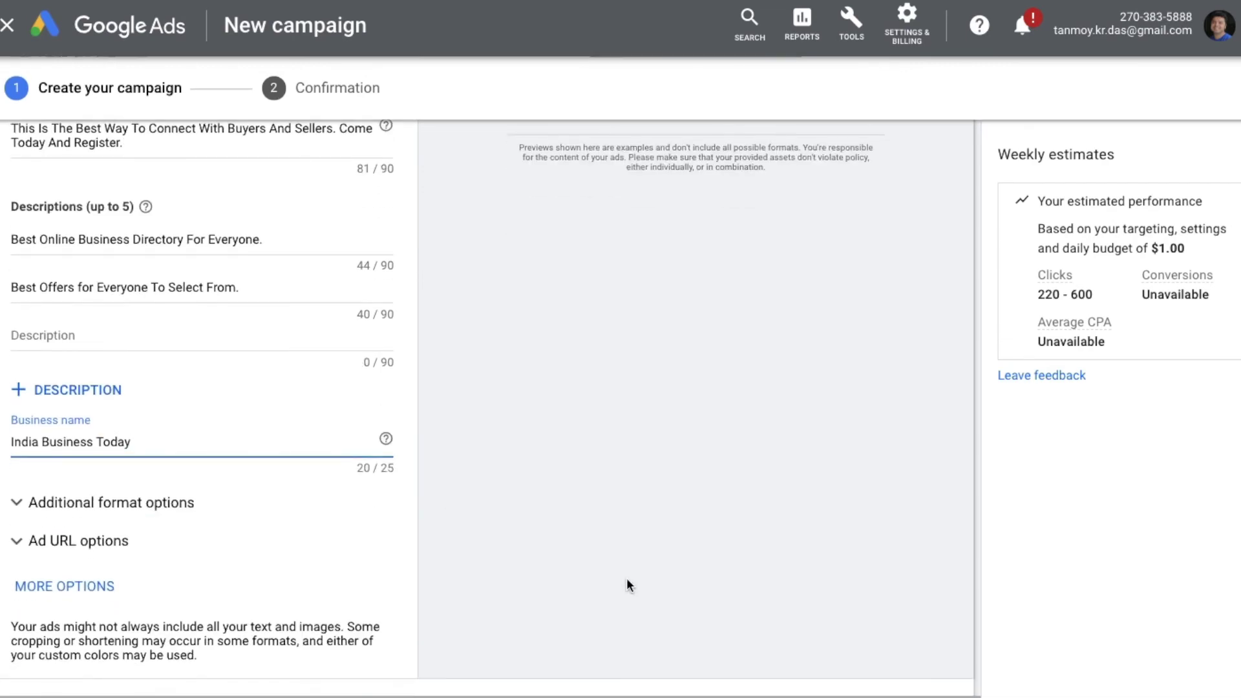
Expand Additional format options to review the asset enhancement, auto-generated video and native format settings
left_click(191, 507)
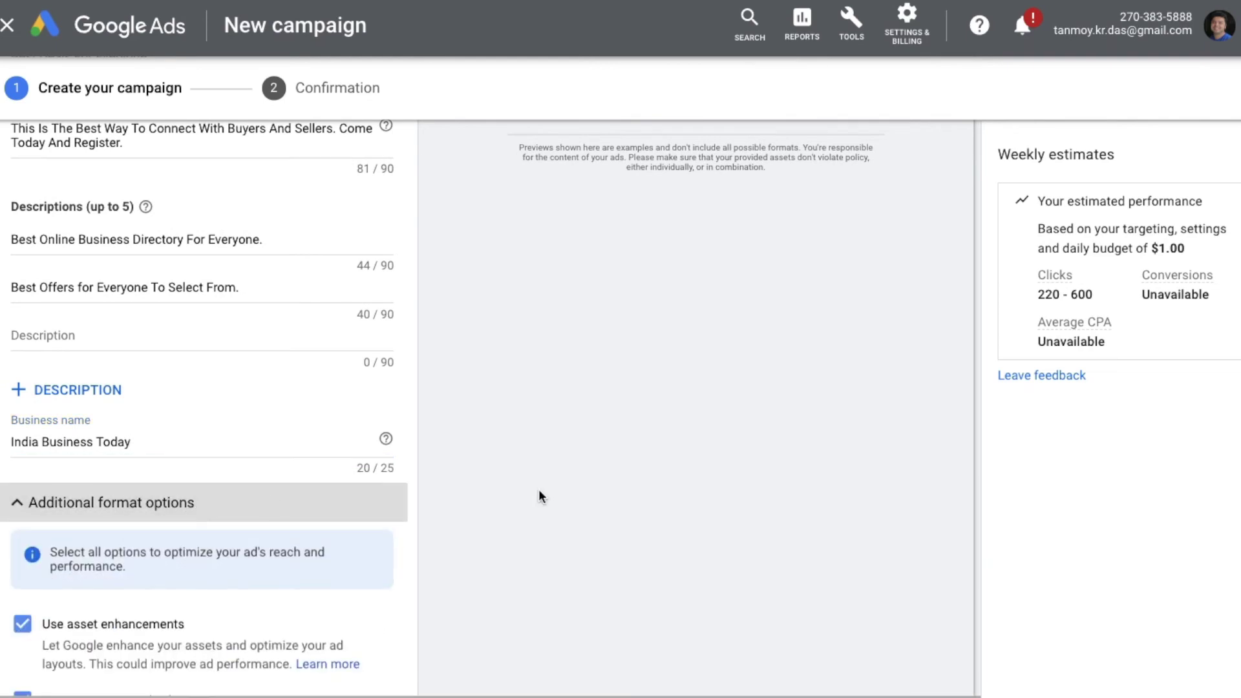
scroll(575, 497, "down", 2)
scroll(604, 501, "down", 3)
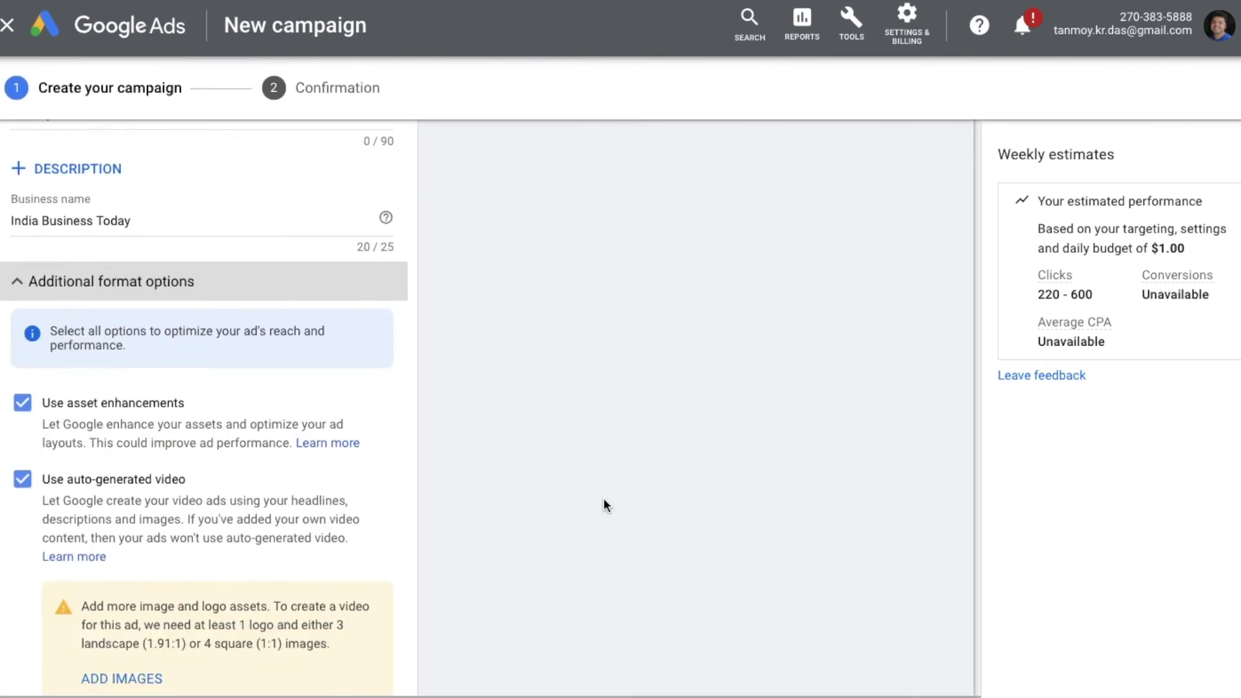
scroll(604, 504, "down", 2)
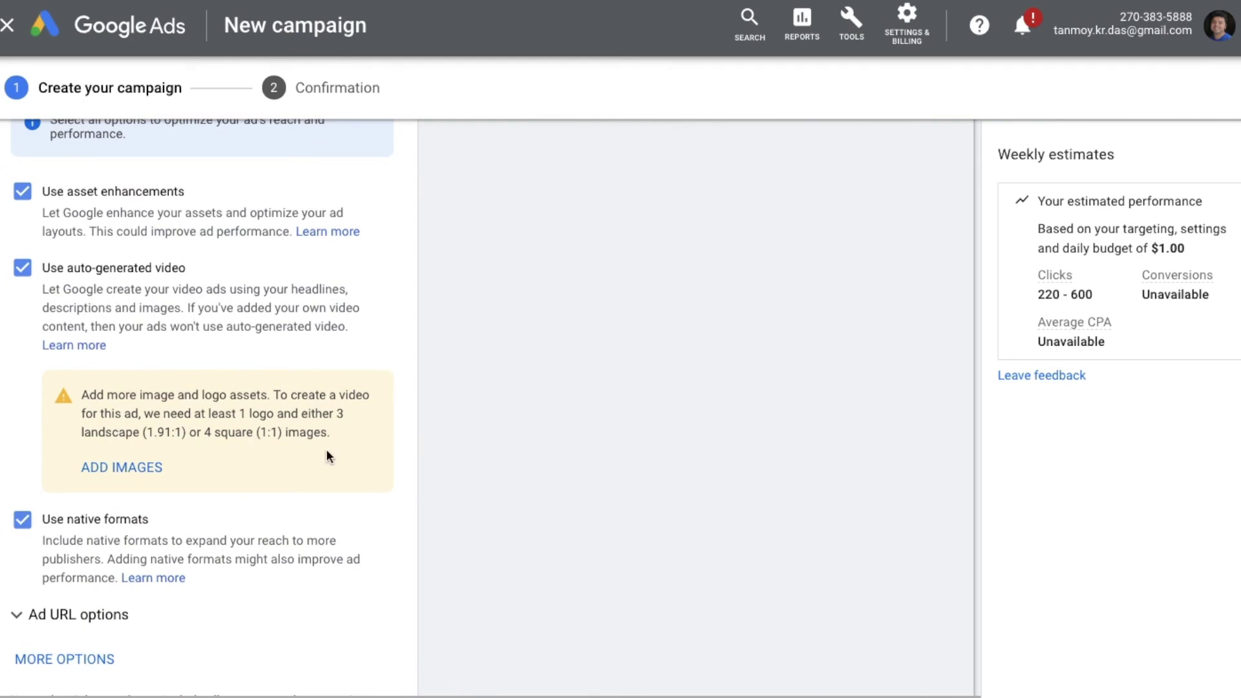
scroll(551, 423, "up", 15)
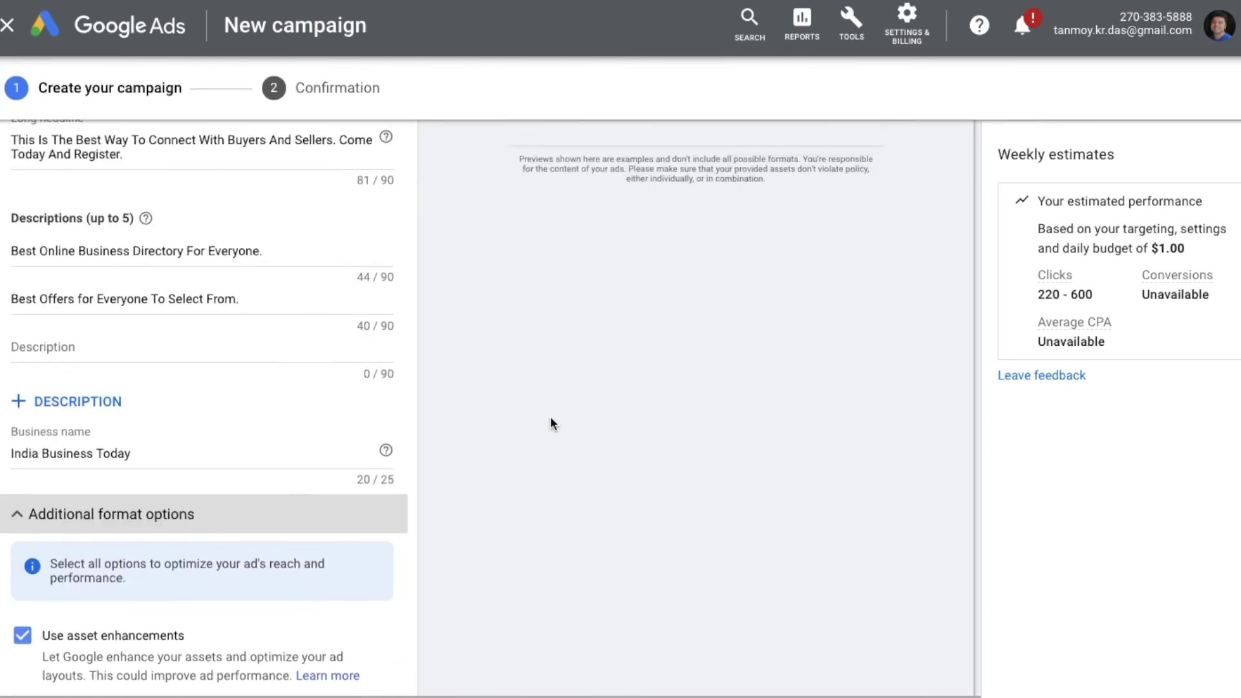
scroll(550, 424, "up", 1)
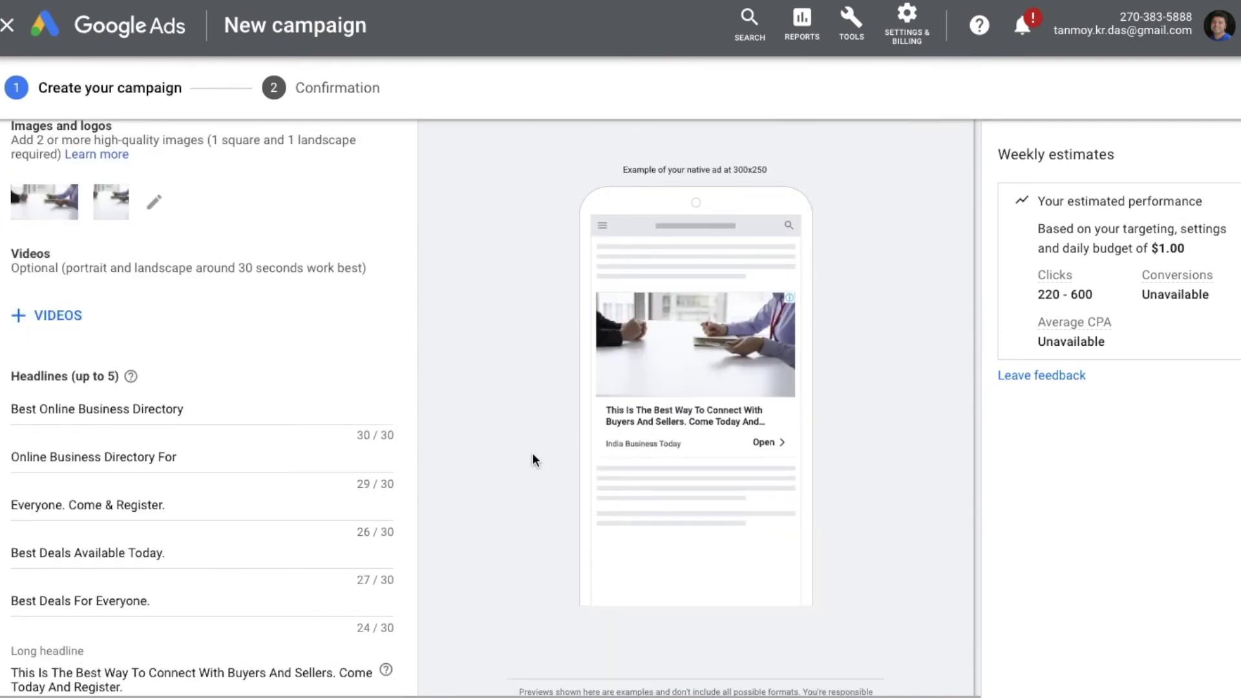
scroll(533, 454, "down", 15)
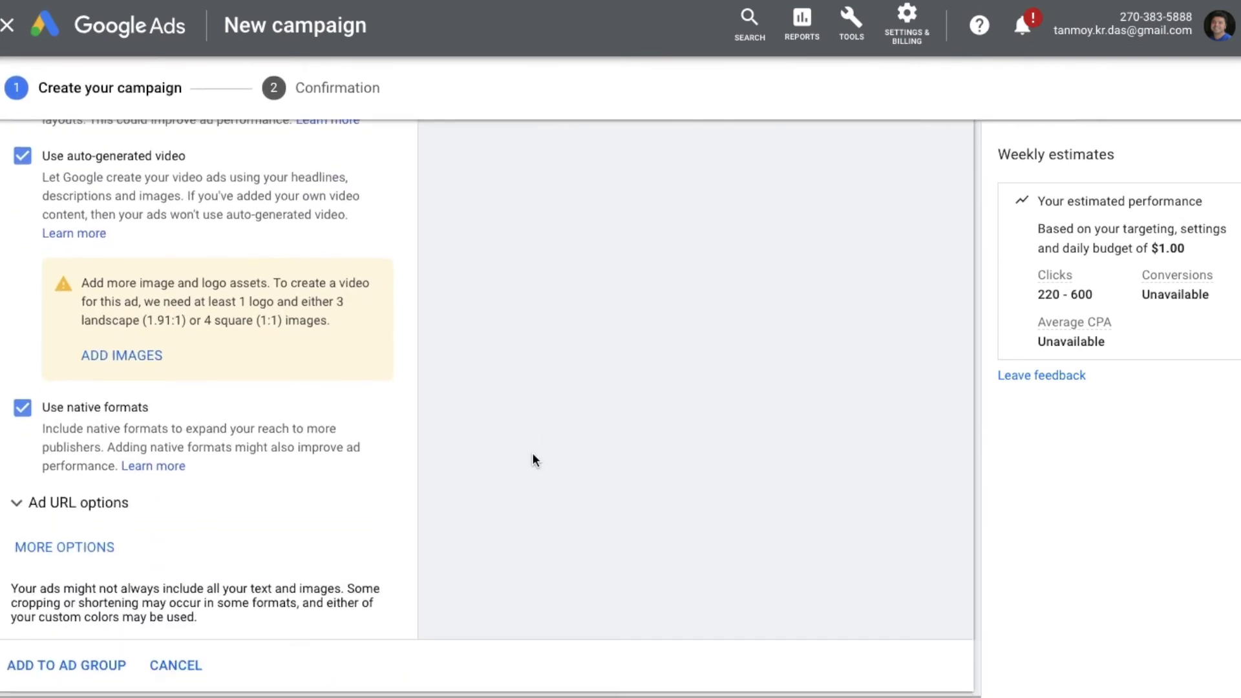
Add the ad to the ad group, create campaign SmartJan10, and go to the new campaign
left_click(68, 621)
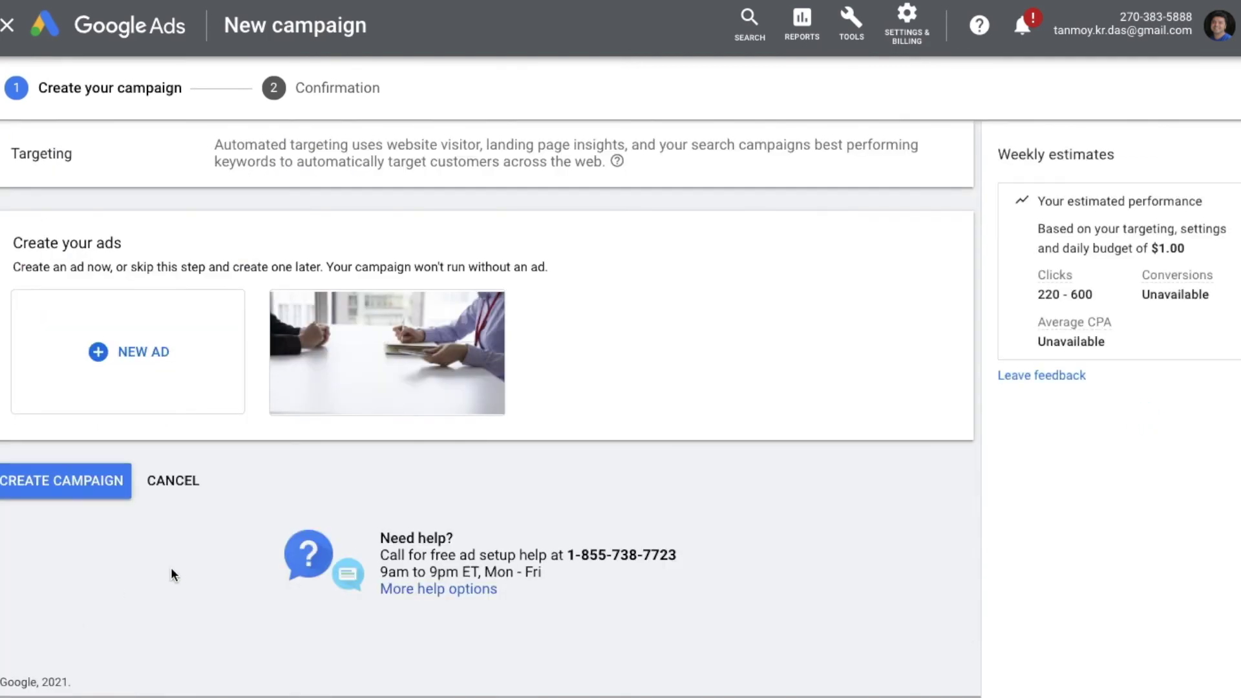
left_click(92, 481)
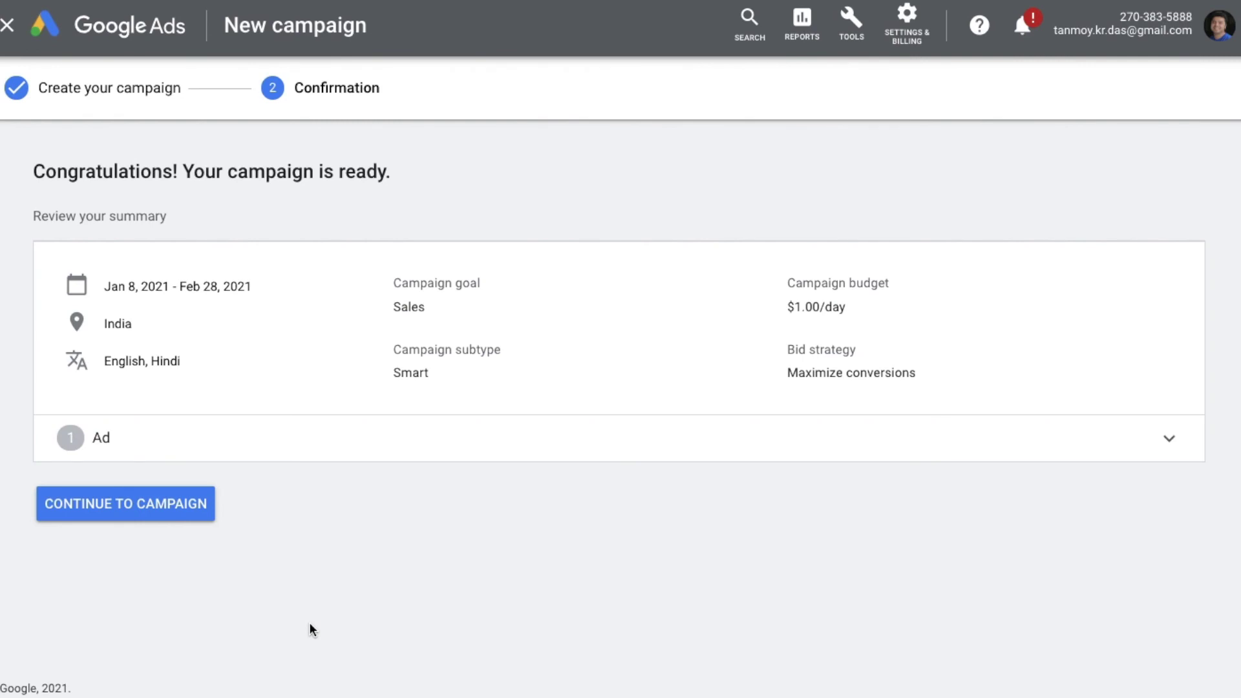
left_click(181, 507)
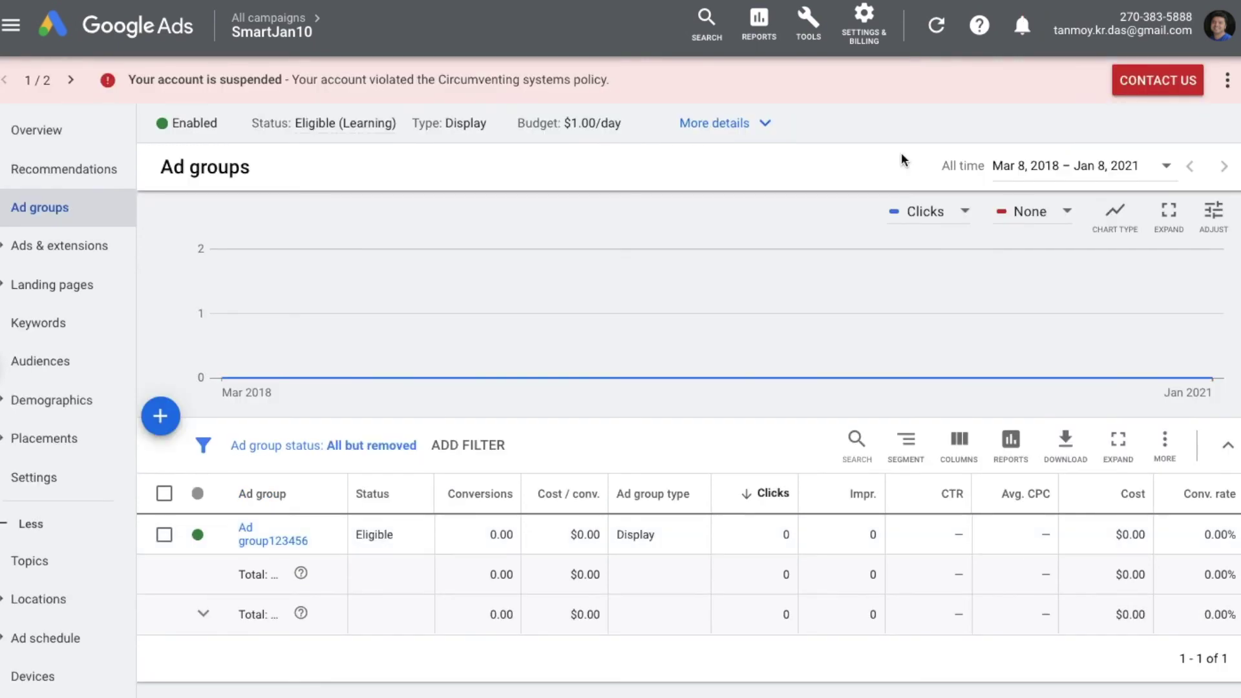
Open Ad group123456's Ads list and preview the new responsive display ad
mouse_move(328, 53)
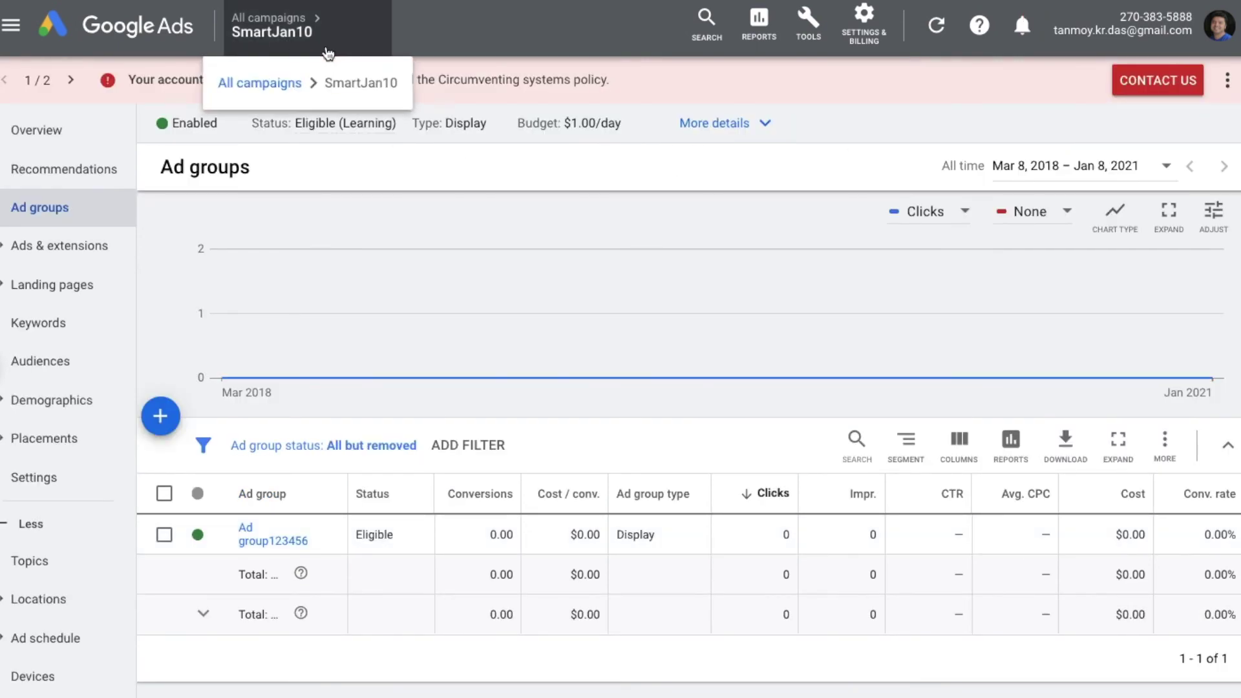
left_click(262, 540)
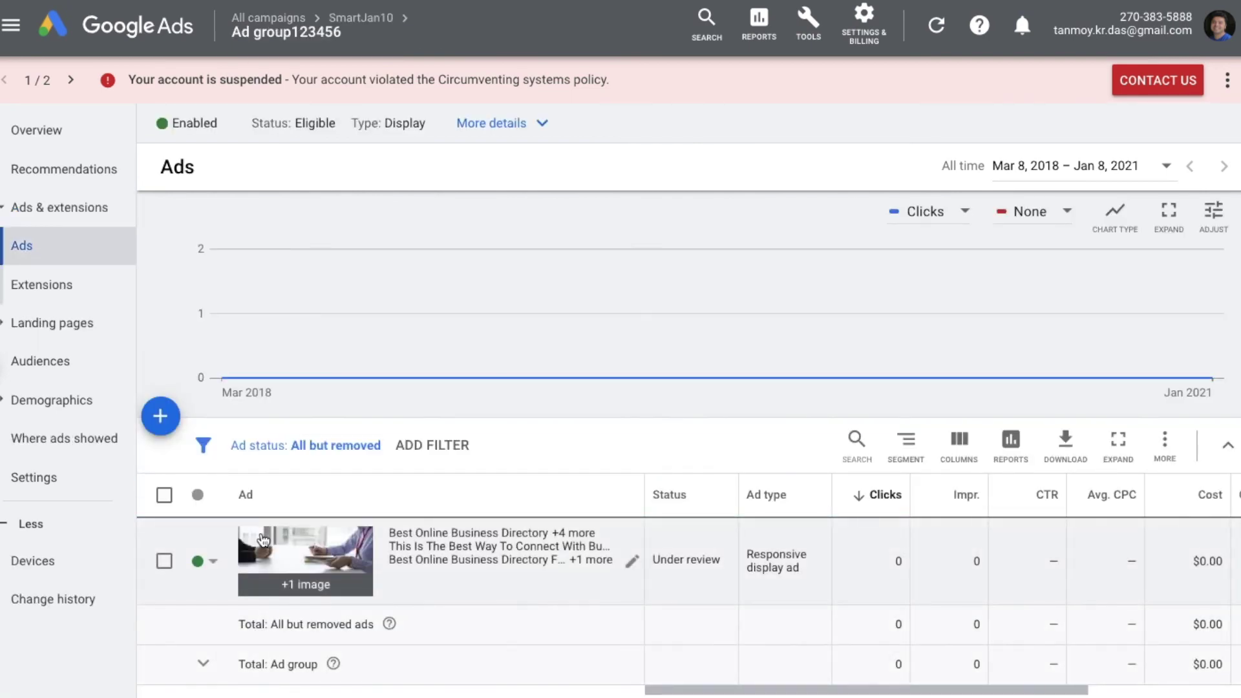
left_click(322, 548)
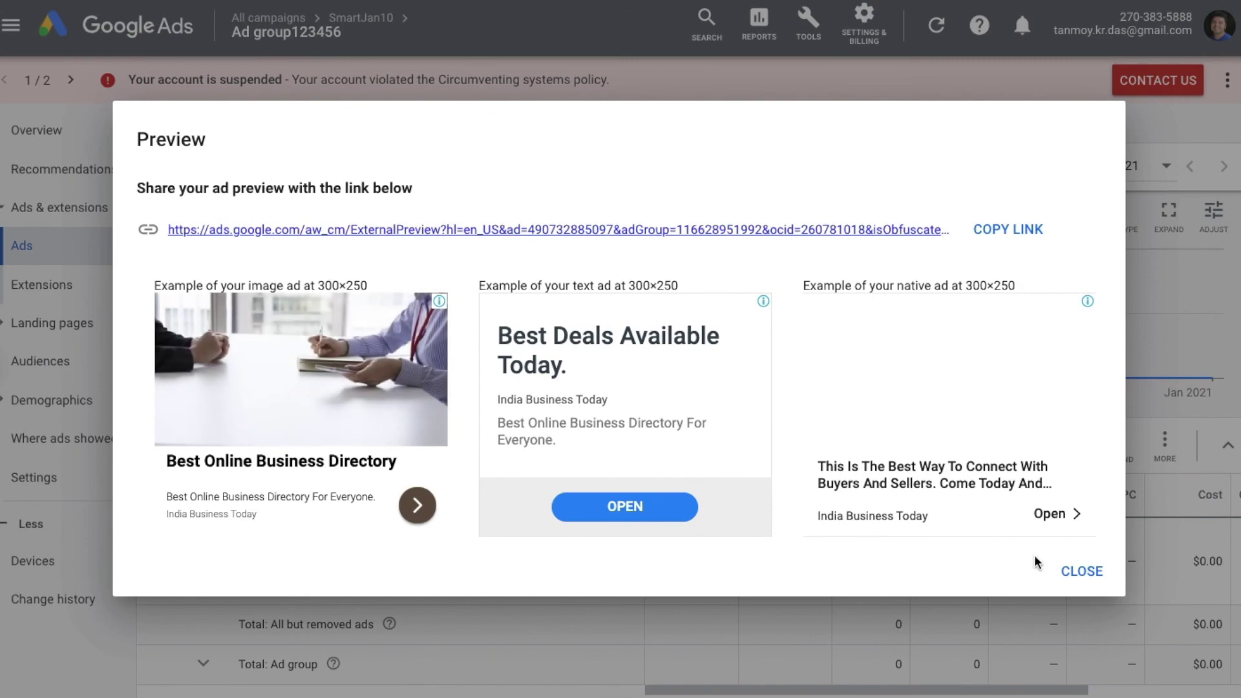
Close the ad preview and go to Ad group123456's Audiences page
left_click(1093, 577)
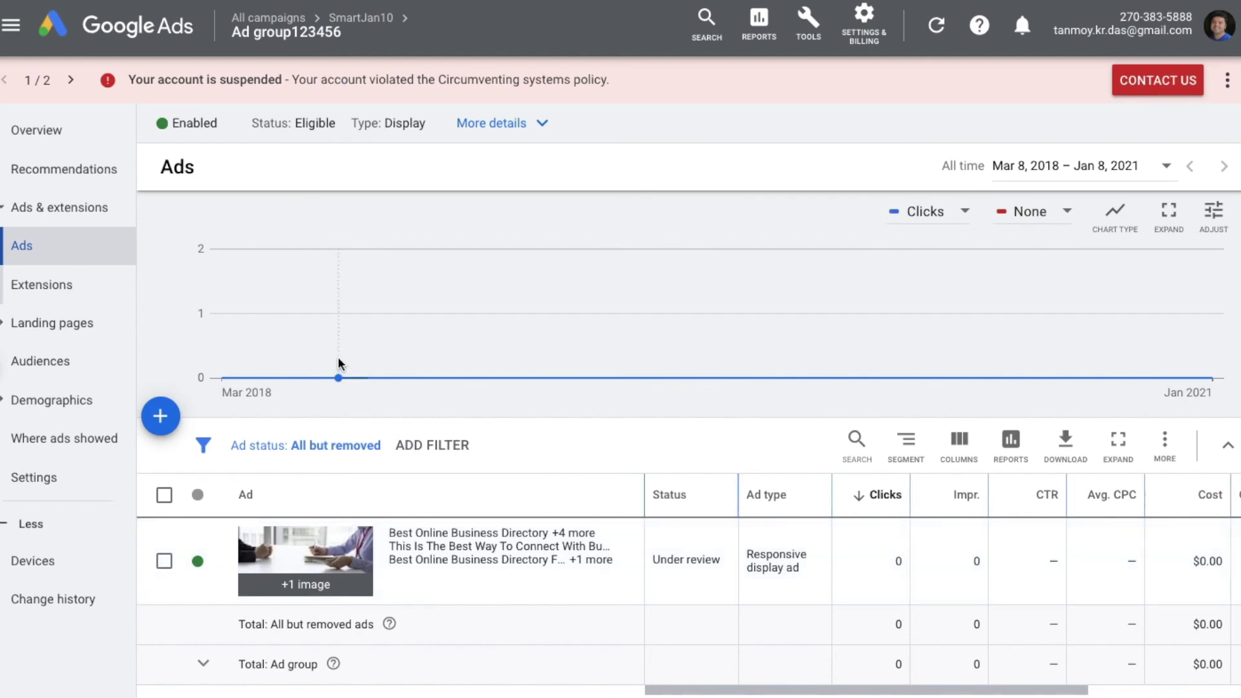
left_click(67, 367)
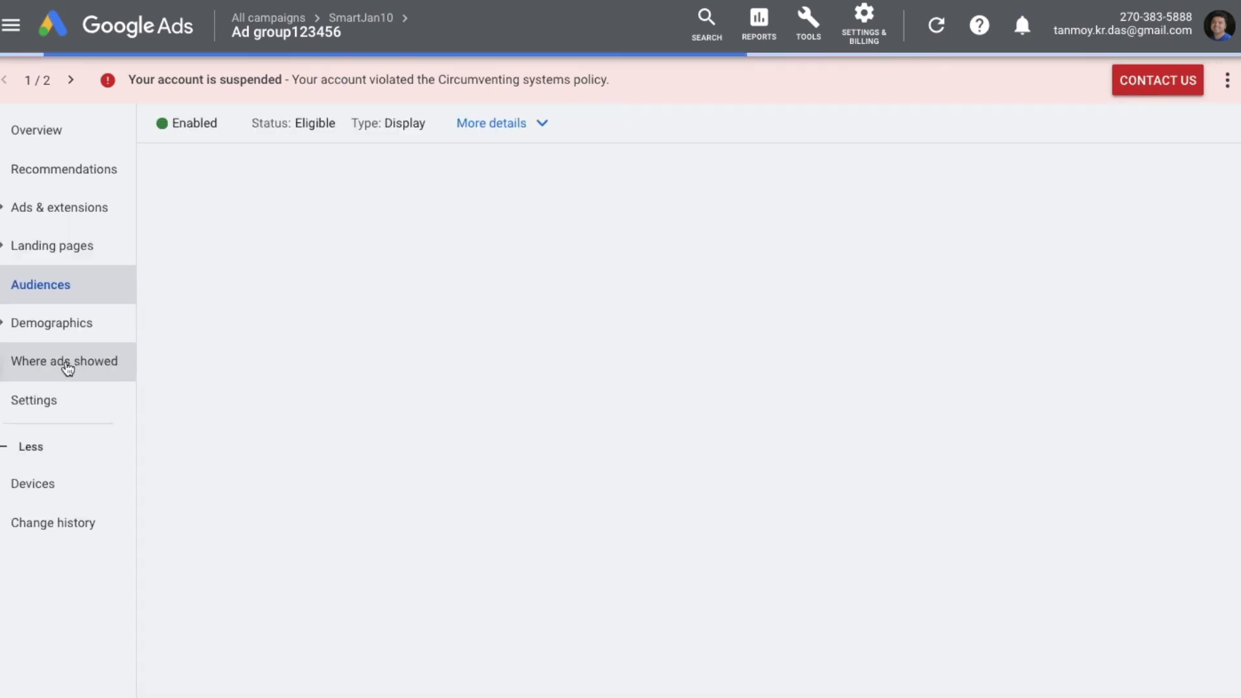